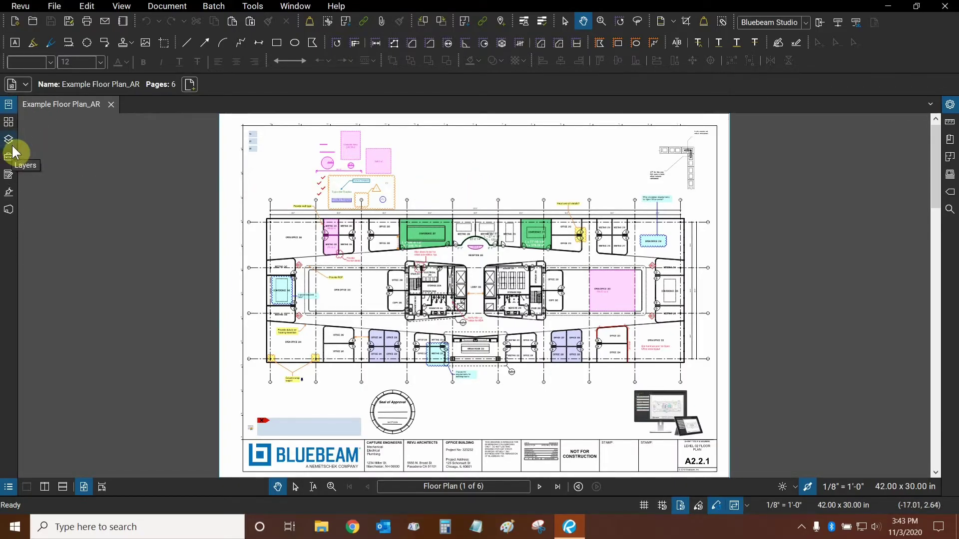
Step: Show the Layers panel listing the seven layers of Example Floor Plan_AR
{"action": "left_click", "coordinate": [11, 144]}
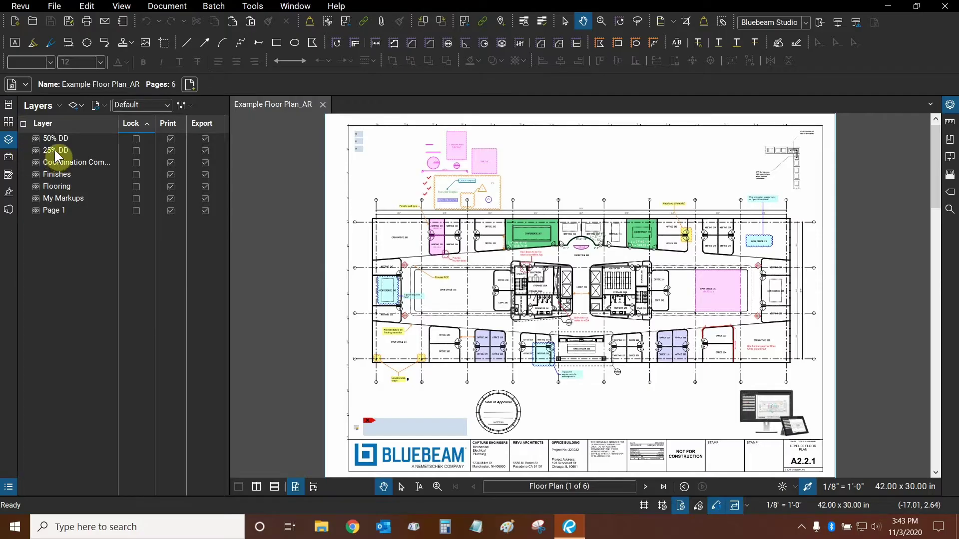
Step: Hide and reshow My Markups, then lock it and view its layer options
{"action": "scroll", "coordinate": [418, 282], "scroll_direction": "up", "scroll_amount": 5}
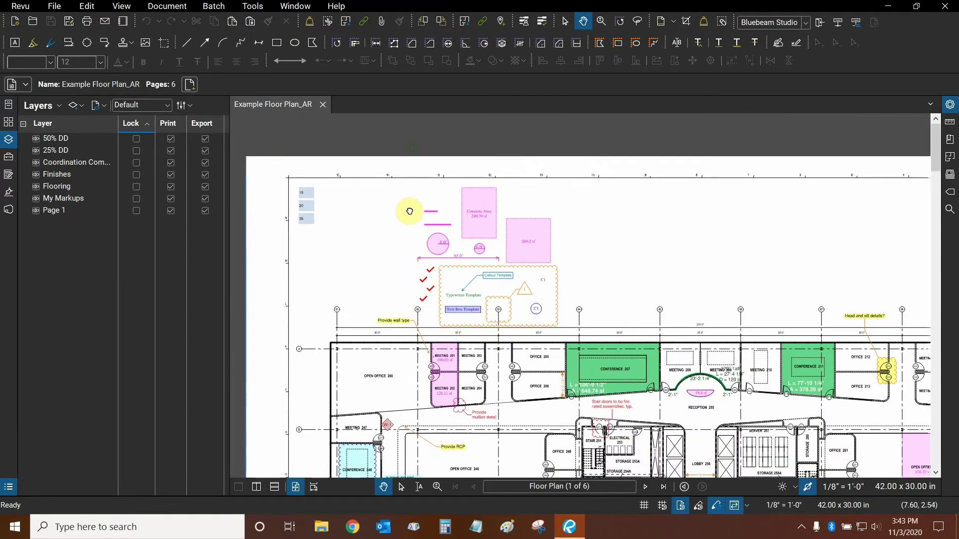
{"action": "scroll", "coordinate": [418, 283], "scroll_direction": "up", "scroll_amount": 2}
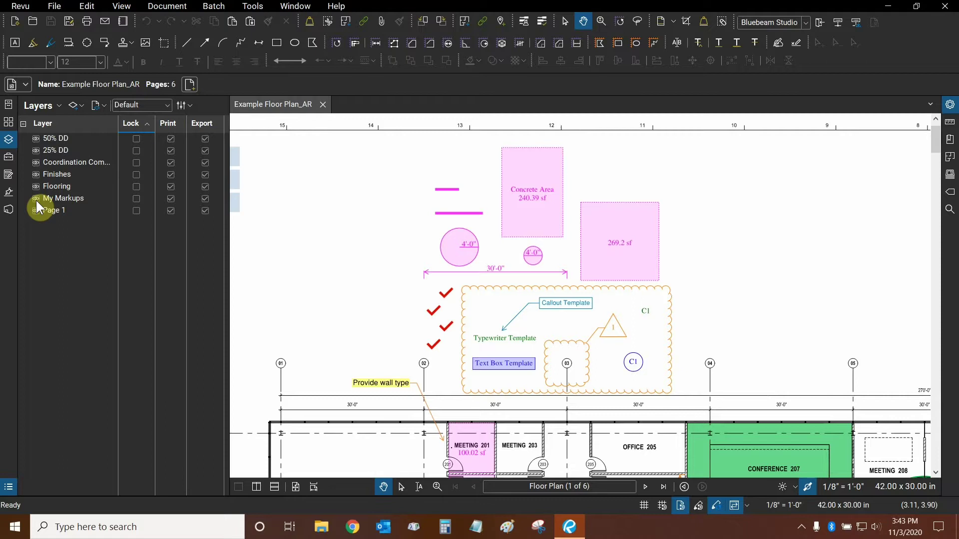
{"action": "left_click", "coordinate": [36, 200]}
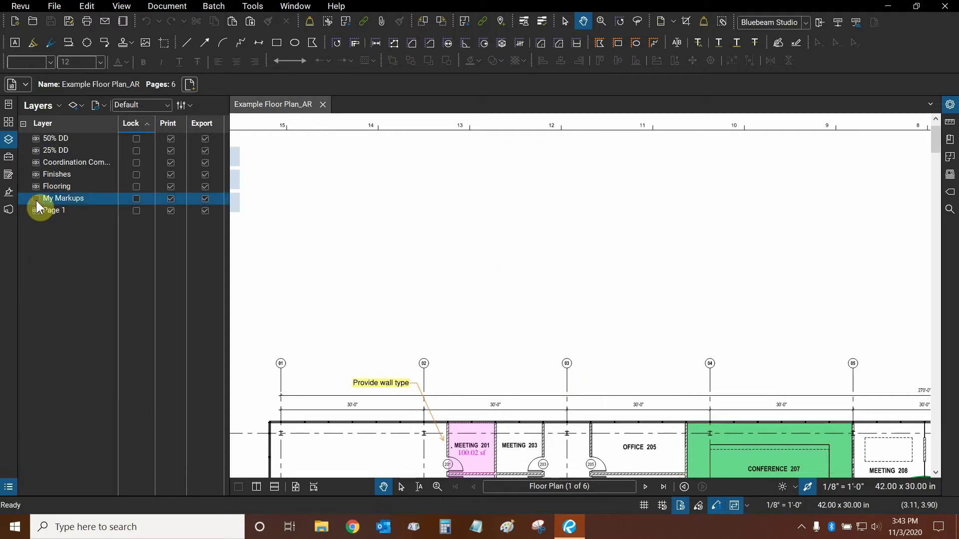
{"action": "left_click", "coordinate": [36, 200]}
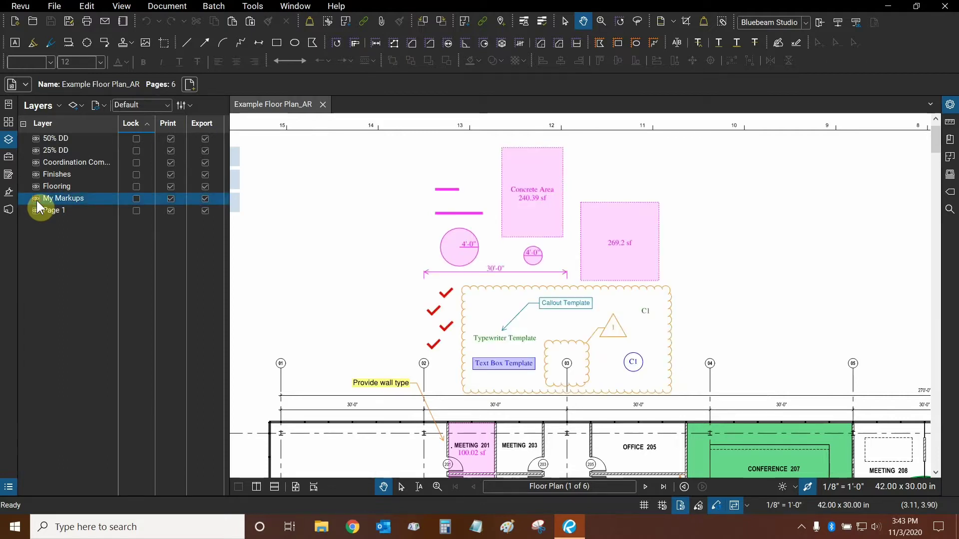
{"action": "left_click", "coordinate": [136, 199]}
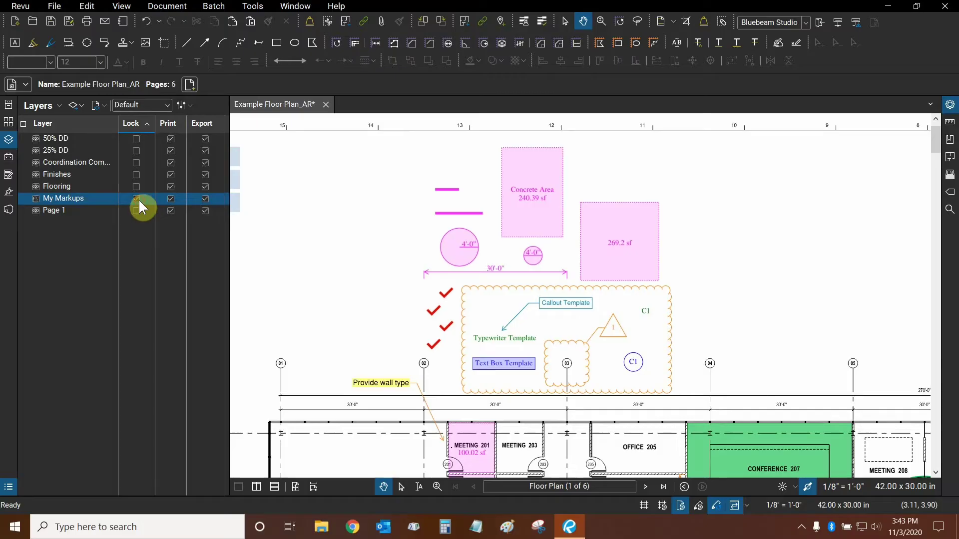
{"action": "right_click", "coordinate": [74, 198]}
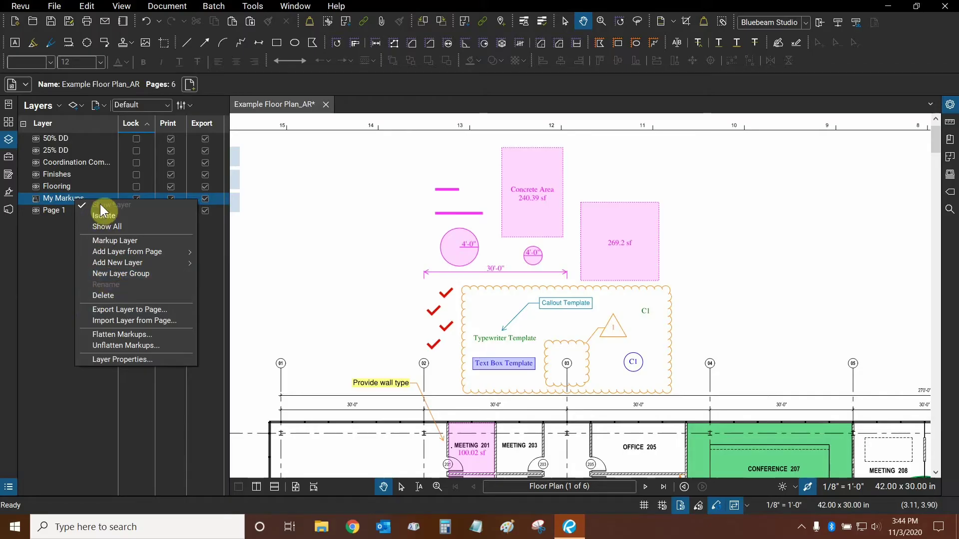
{"action": "left_click", "coordinate": [38, 252]}
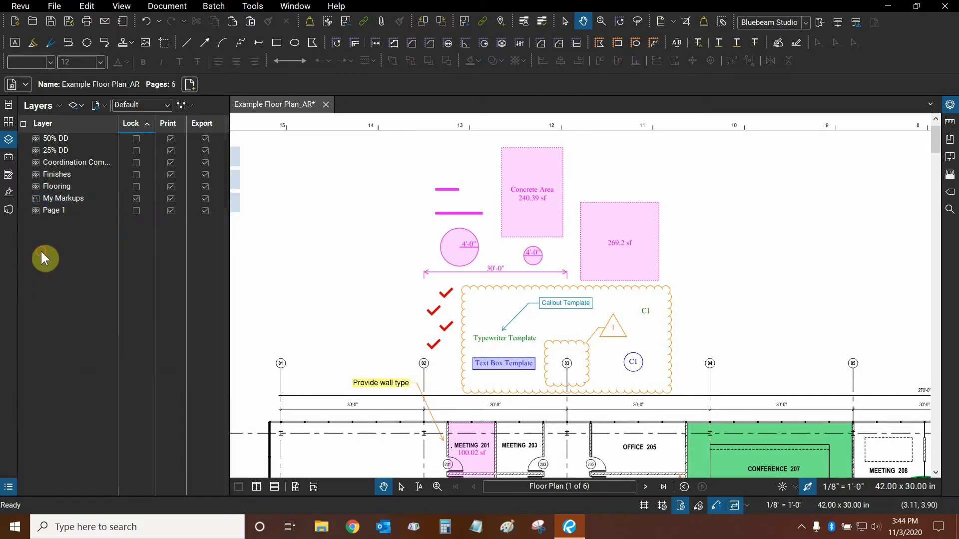
Step: Isolate the 50% DD layer, hiding all other layers
{"action": "left_click", "coordinate": [54, 140]}
{"action": "right_click", "coordinate": [53, 140]}
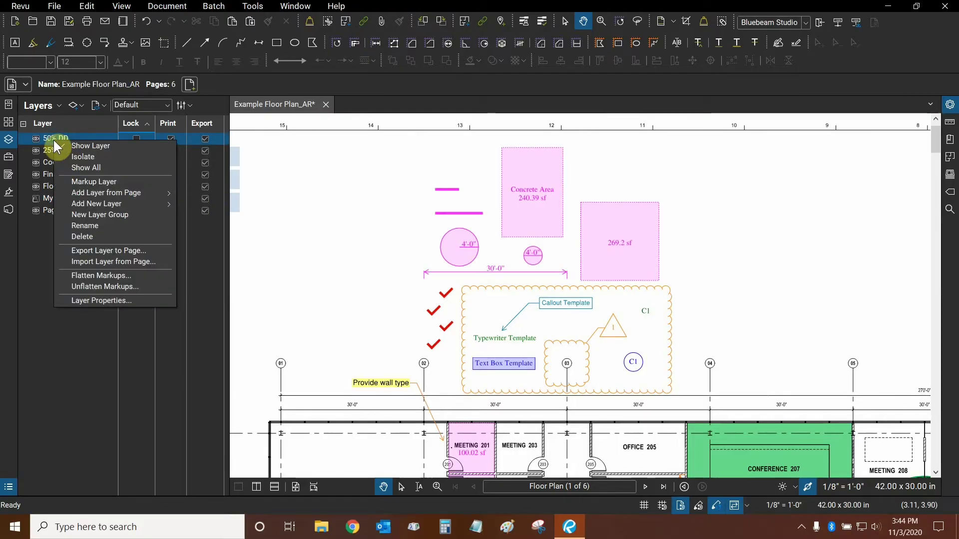
{"action": "left_click", "coordinate": [80, 159]}
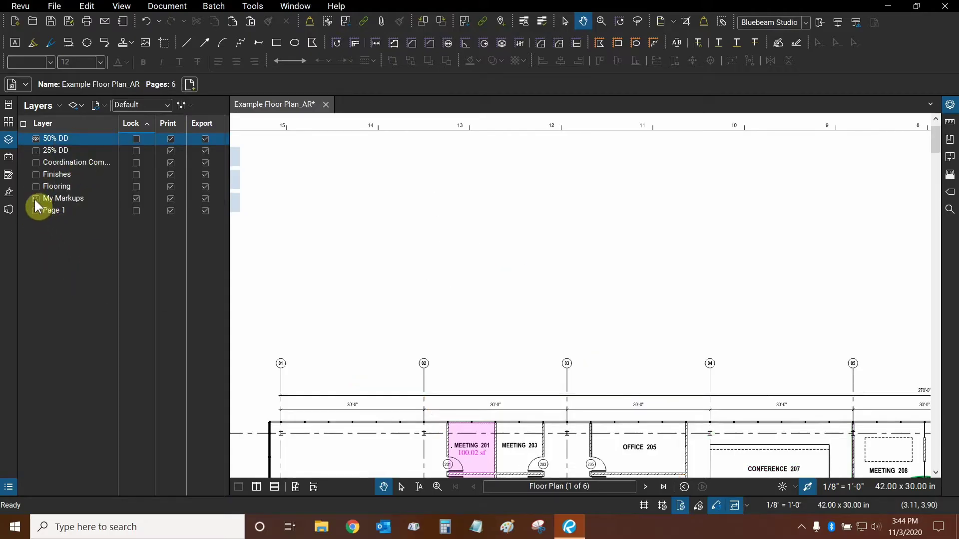
Step: Unlock My Markups and make My Markups, 25% DD, coordination, Finishes, Flooring and Page 1 visible again
{"action": "left_click", "coordinate": [136, 199]}
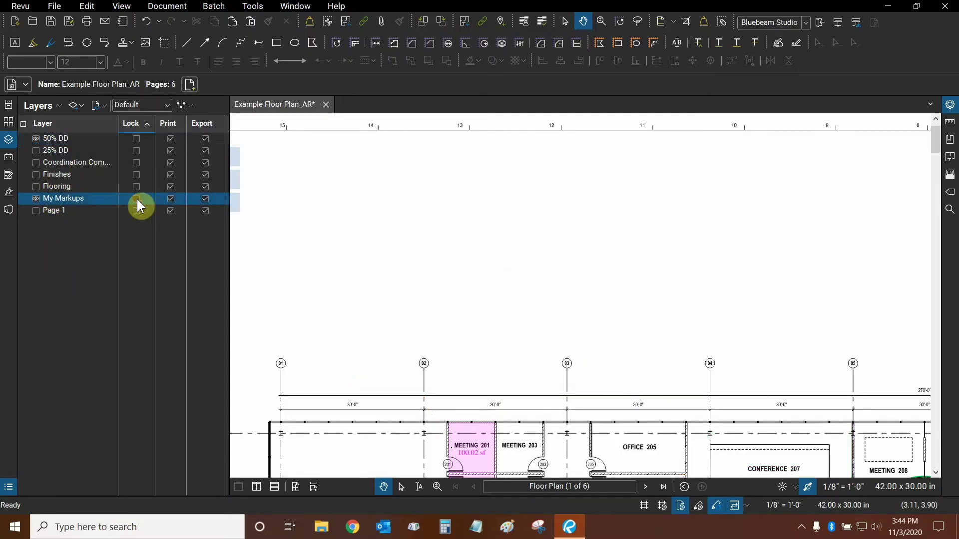
{"action": "left_click", "coordinate": [36, 198]}
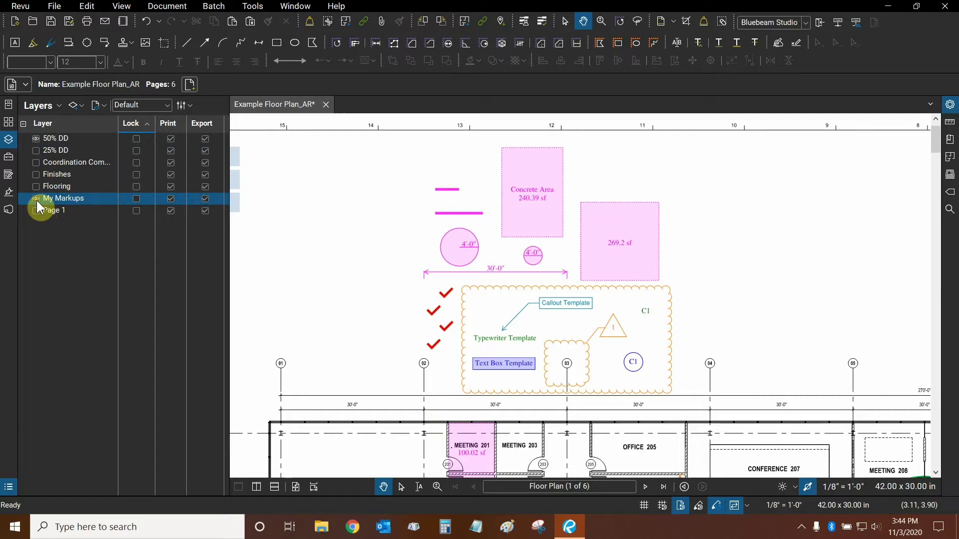
{"action": "left_click", "coordinate": [36, 150]}
{"action": "left_click", "coordinate": [35, 163]}
{"action": "left_click", "coordinate": [36, 174]}
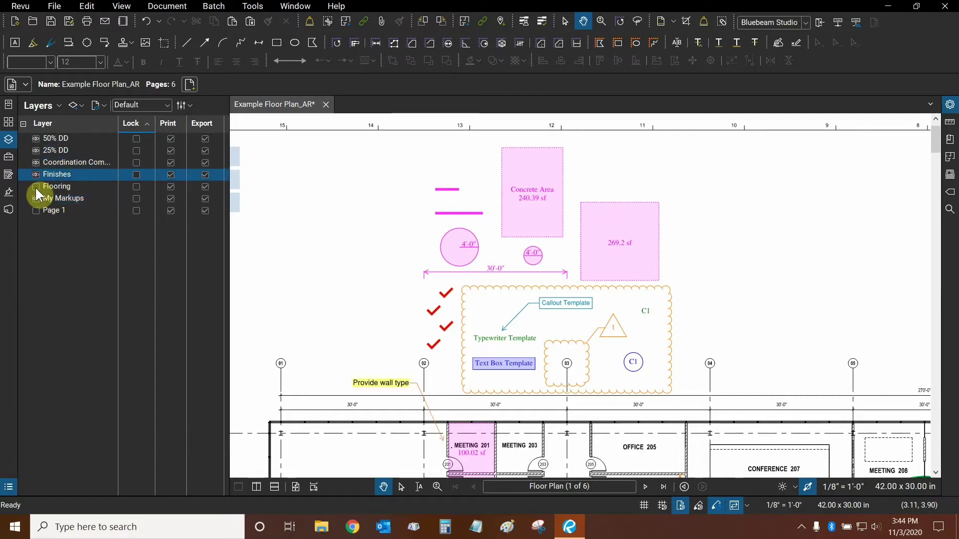
{"action": "left_click", "coordinate": [36, 187]}
{"action": "left_click", "coordinate": [36, 210]}
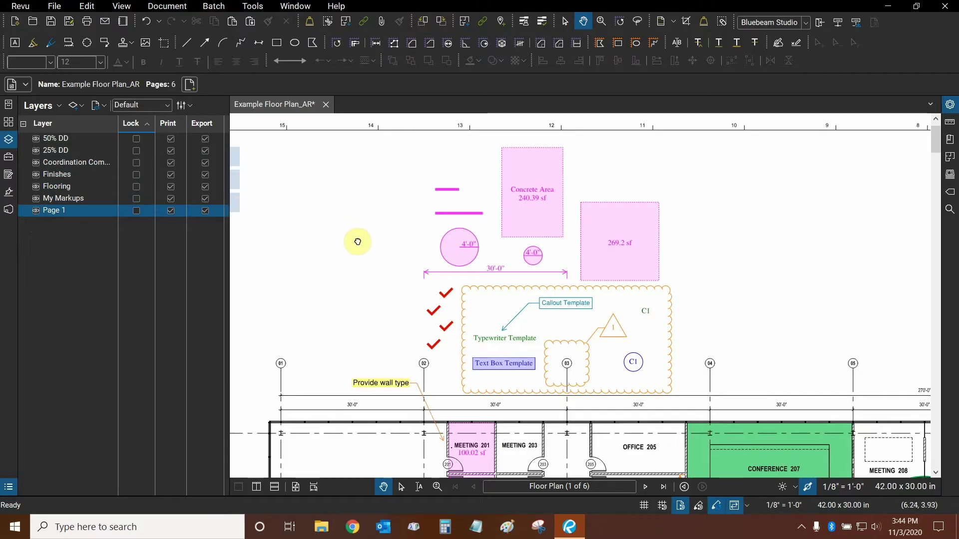
Step: Zoom out to fit the floor plan page and view the layer list's display options
{"action": "scroll", "coordinate": [357, 239], "scroll_direction": "down", "scroll_amount": 5}
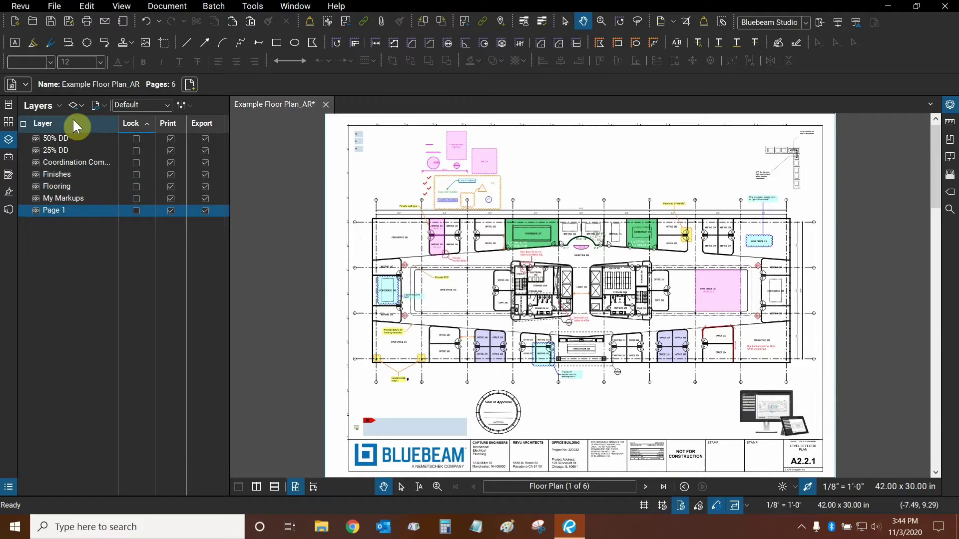
{"action": "left_click", "coordinate": [50, 108]}
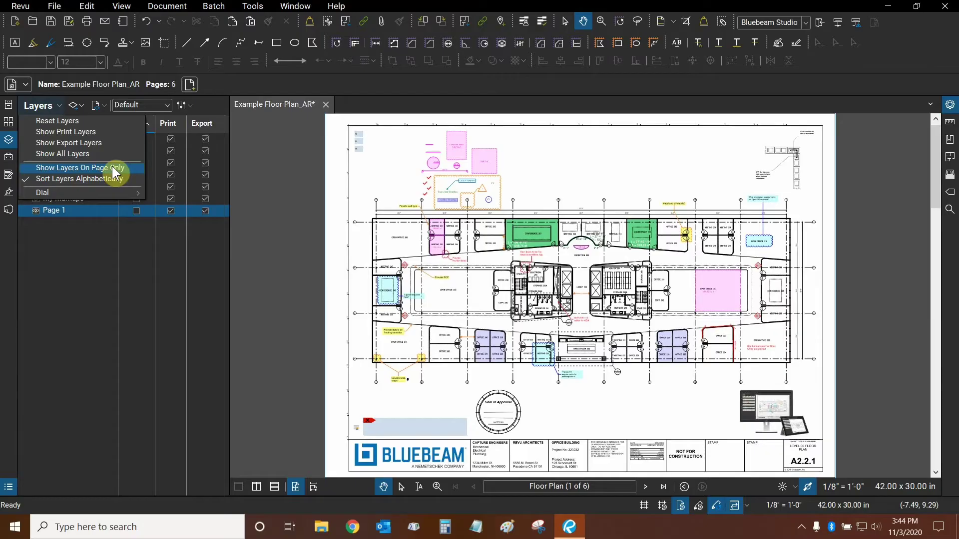
{"action": "left_click", "coordinate": [73, 297]}
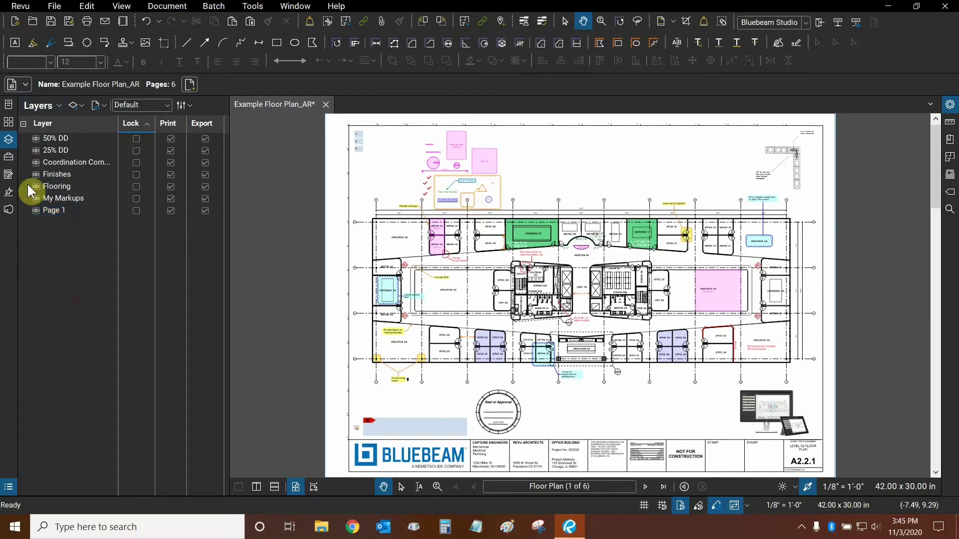
{"action": "left_click", "coordinate": [7, 124]}
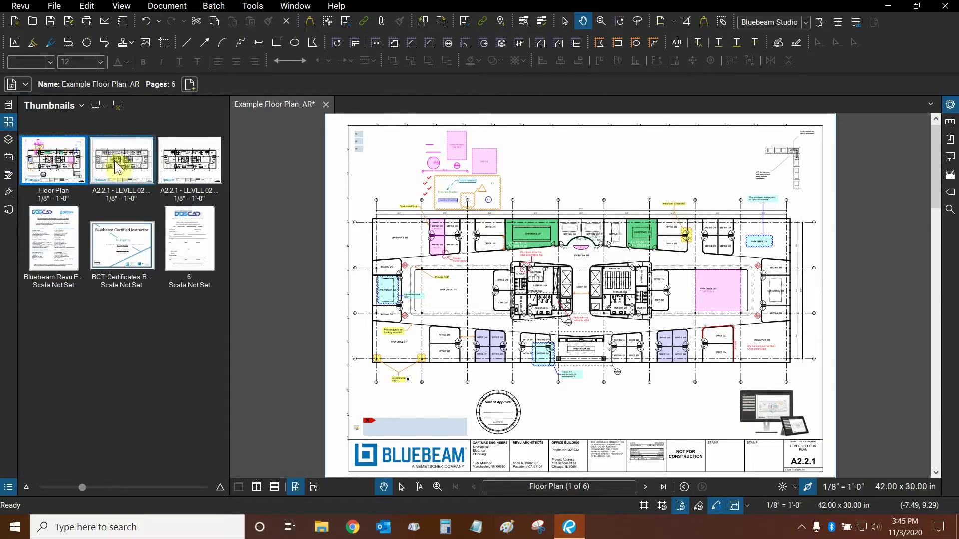
{"action": "left_click", "coordinate": [54, 251]}
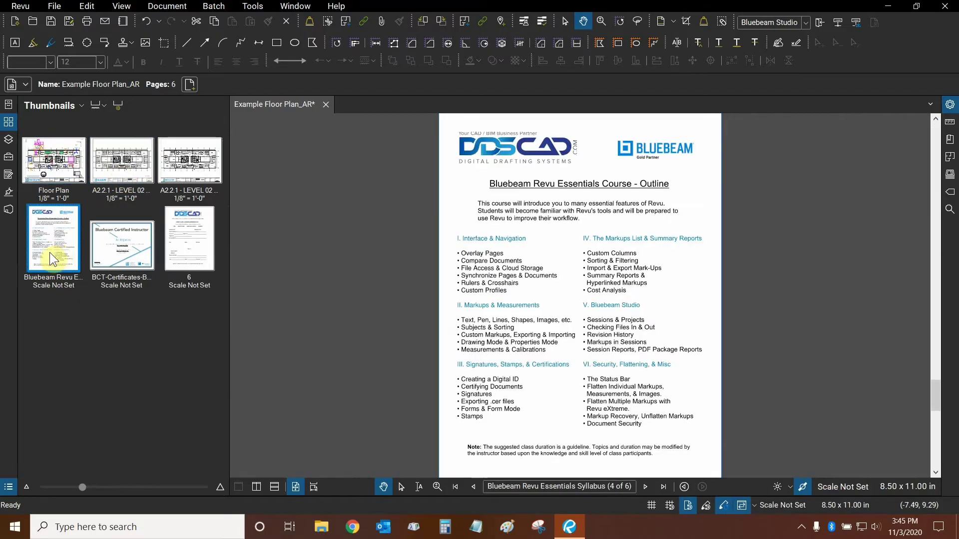
{"action": "left_click", "coordinate": [9, 141]}
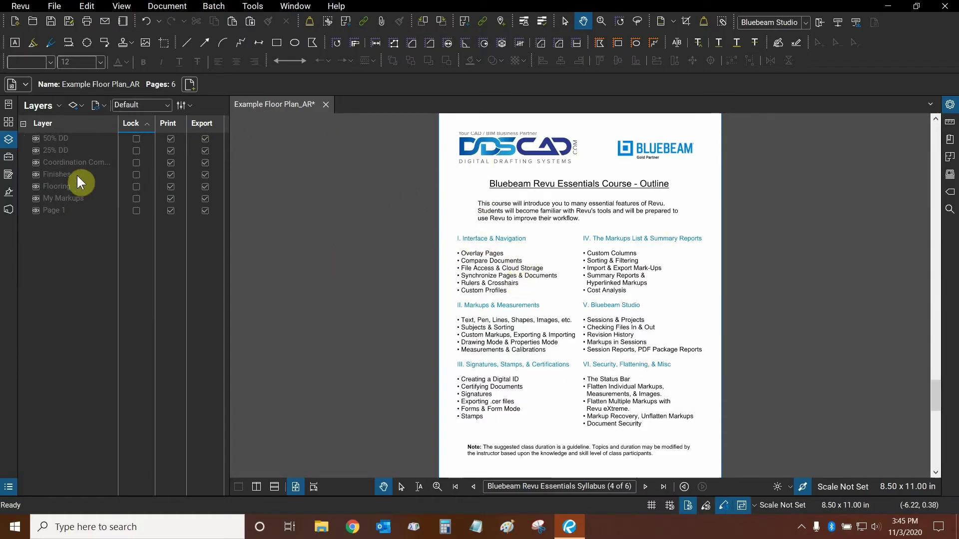
{"action": "left_click", "coordinate": [52, 139]}
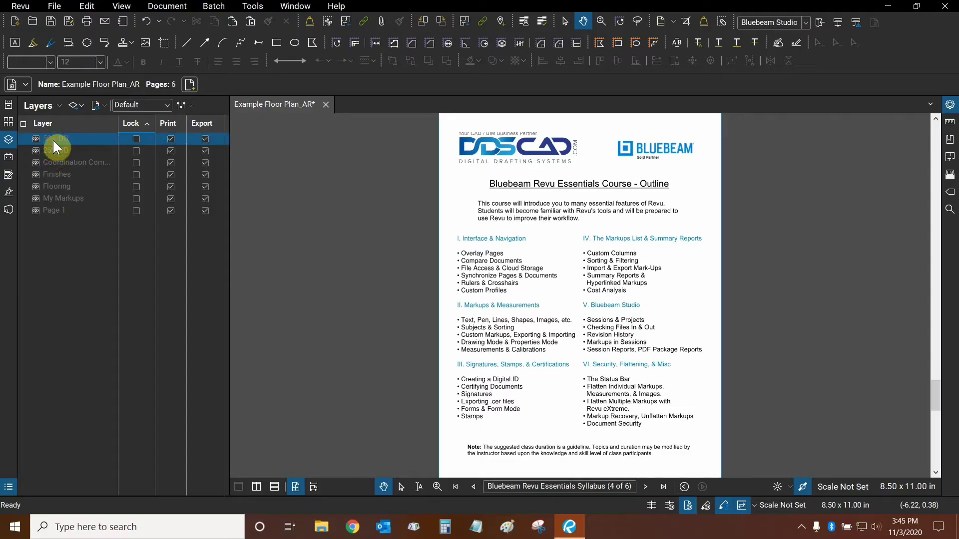
{"action": "left_click", "coordinate": [8, 122]}
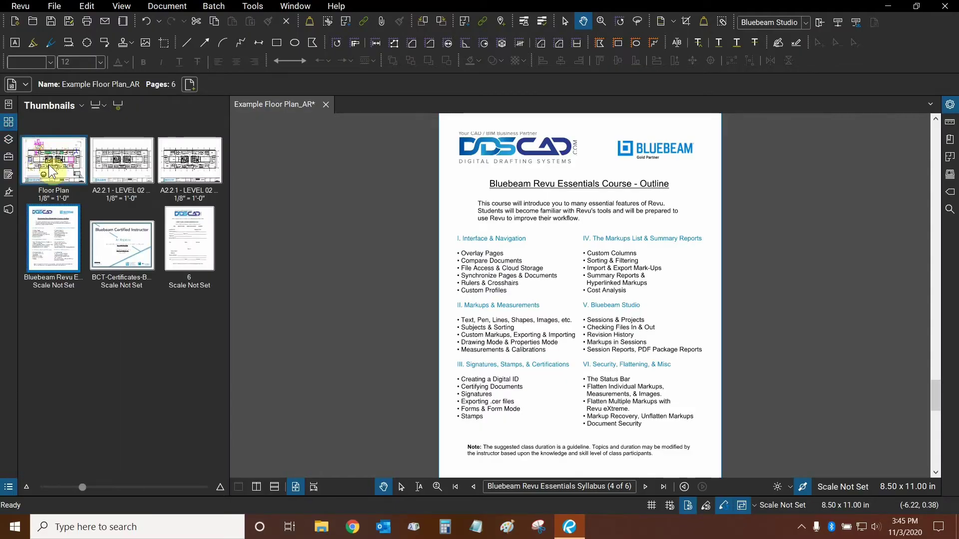
{"action": "left_click", "coordinate": [52, 173]}
{"action": "left_click", "coordinate": [8, 143]}
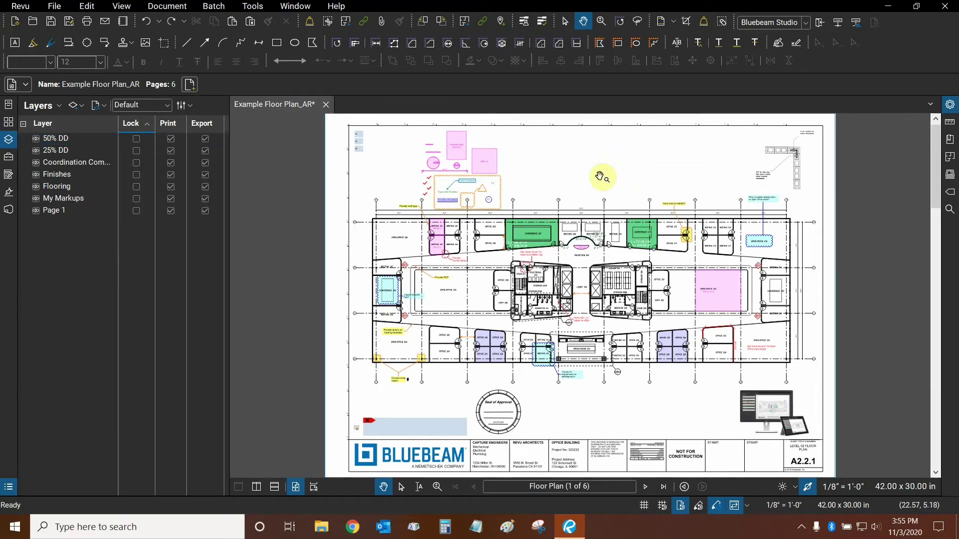
Step: Check the layer list's display options and close them unchanged
{"action": "left_click", "coordinate": [37, 106]}
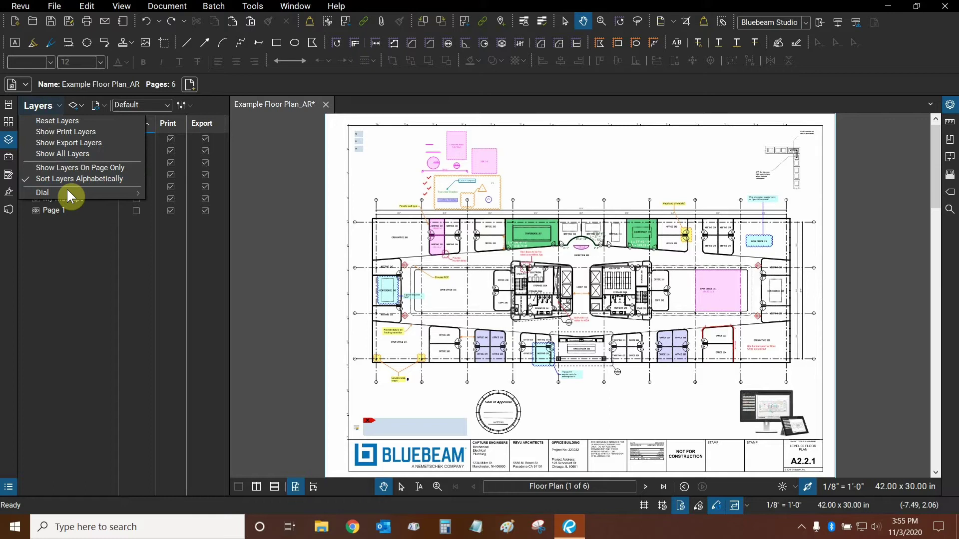
{"action": "mouse_move", "coordinate": [59, 193]}
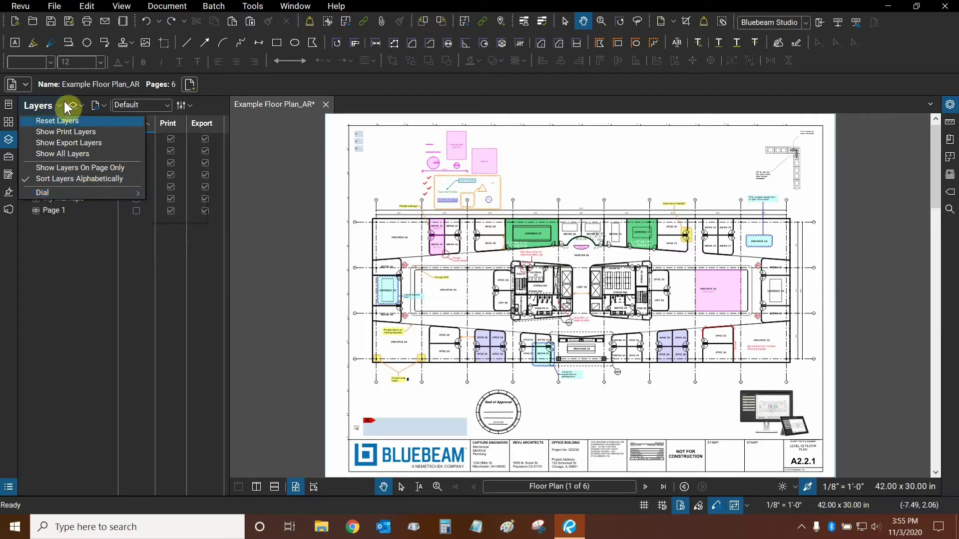
{"action": "left_click", "coordinate": [66, 120]}
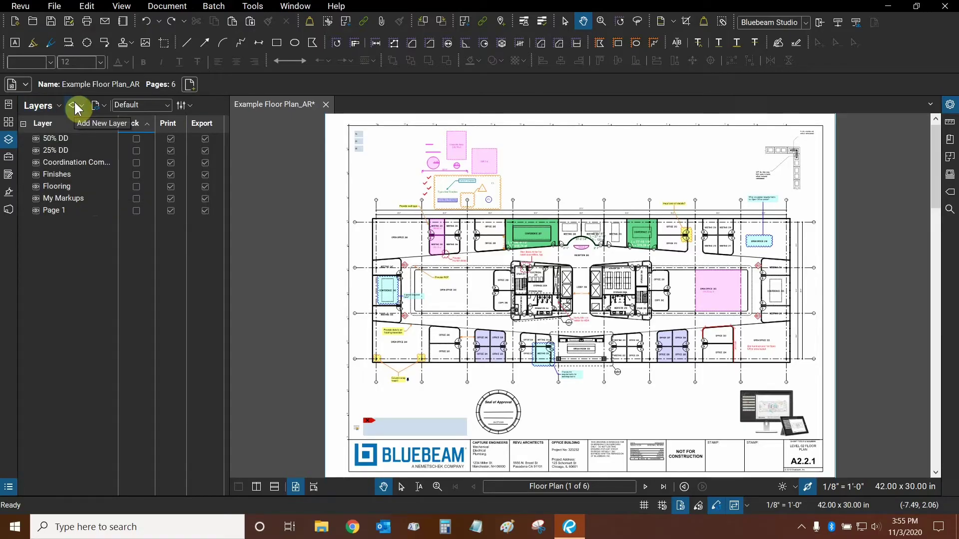
Step: Add a layer named 'Test Before' directly above My Markups
{"action": "left_click", "coordinate": [60, 199]}
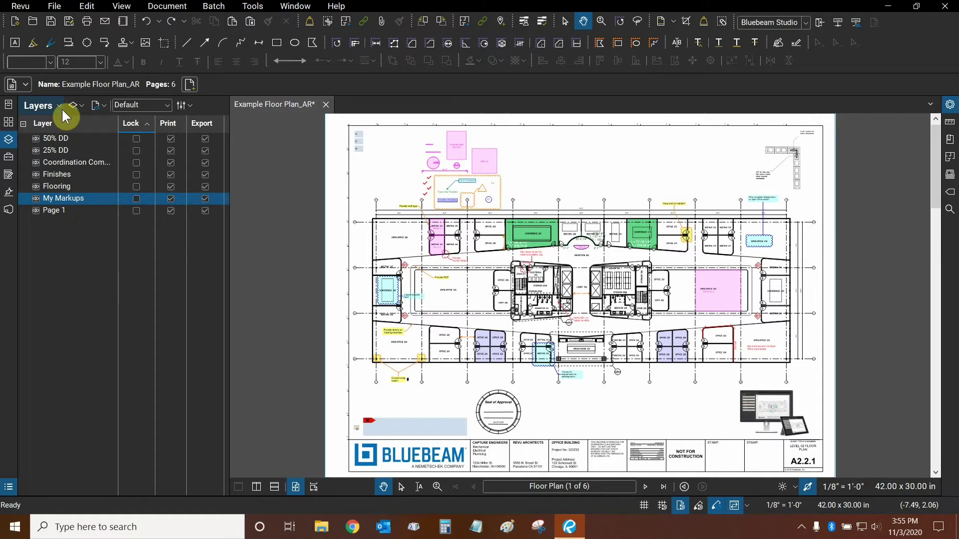
{"action": "left_click", "coordinate": [83, 110]}
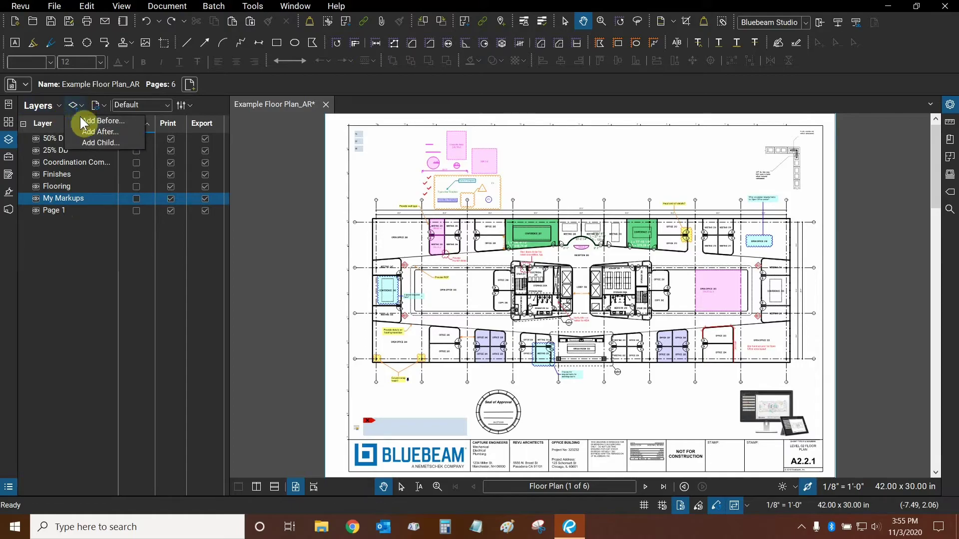
{"action": "left_click", "coordinate": [85, 121]}
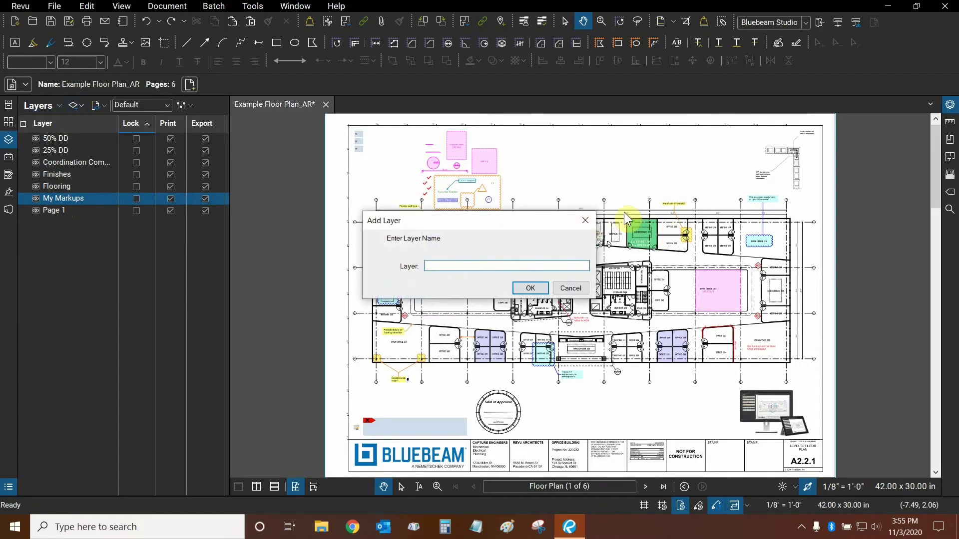
{"action": "type", "text": "Test Before"}
{"action": "left_click", "coordinate": [531, 288]}
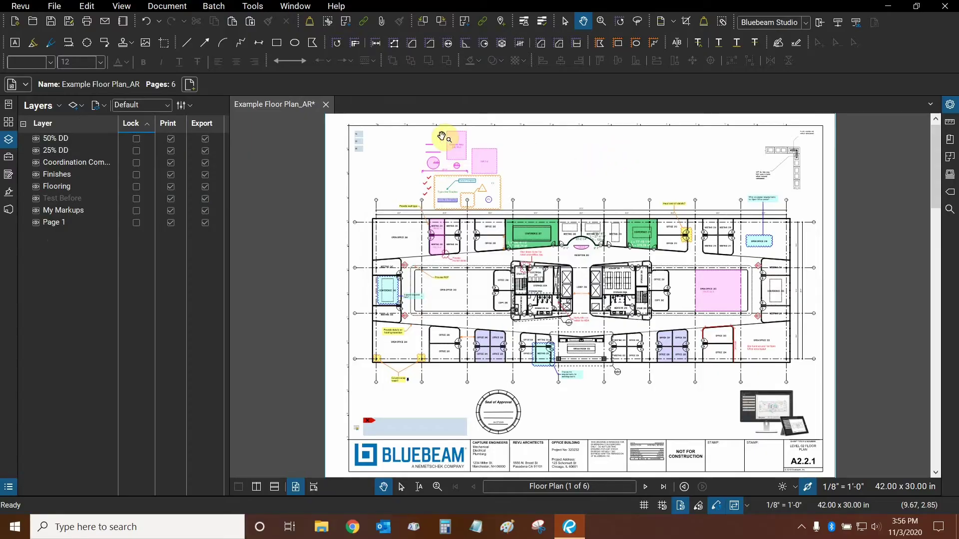
{"action": "scroll", "coordinate": [420, 147], "scroll_direction": "up", "scroll_amount": 5}
{"action": "scroll", "coordinate": [405, 194], "scroll_direction": "up", "scroll_amount": 3}
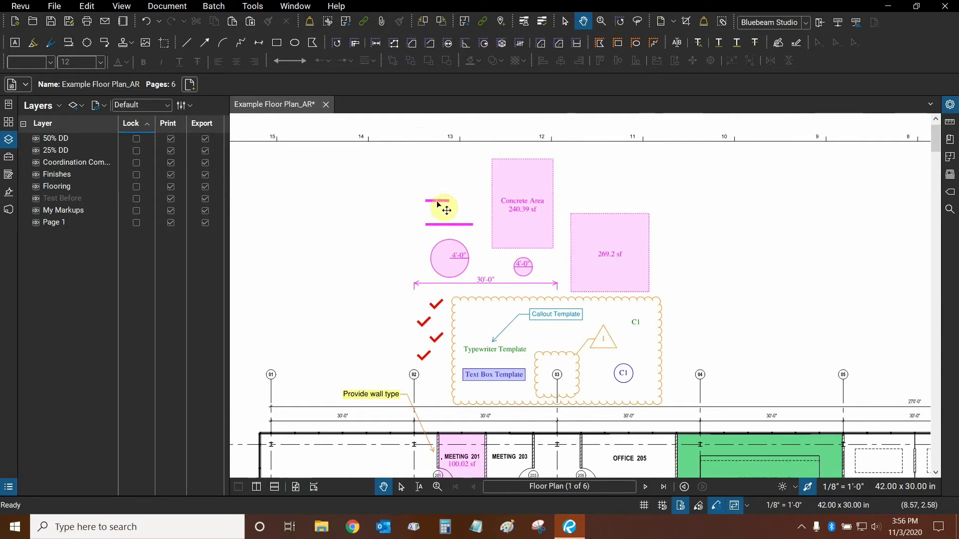
{"action": "left_click", "coordinate": [437, 203]}
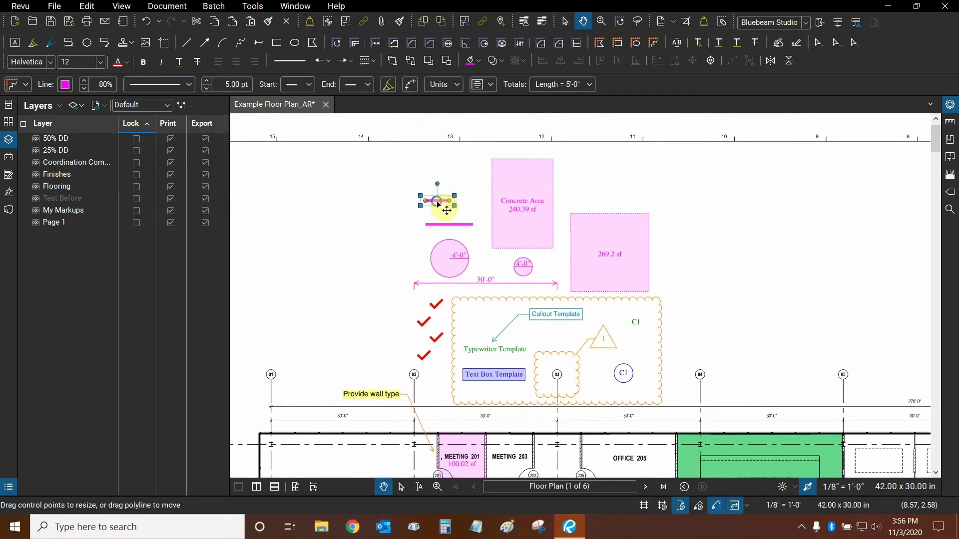
{"action": "right_click", "coordinate": [438, 204]}
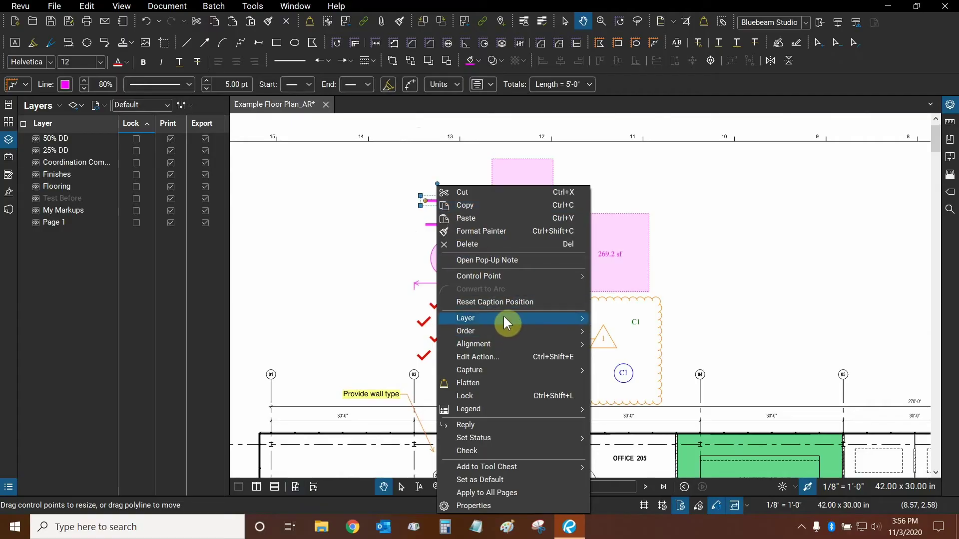
{"action": "mouse_move", "coordinate": [503, 315]}
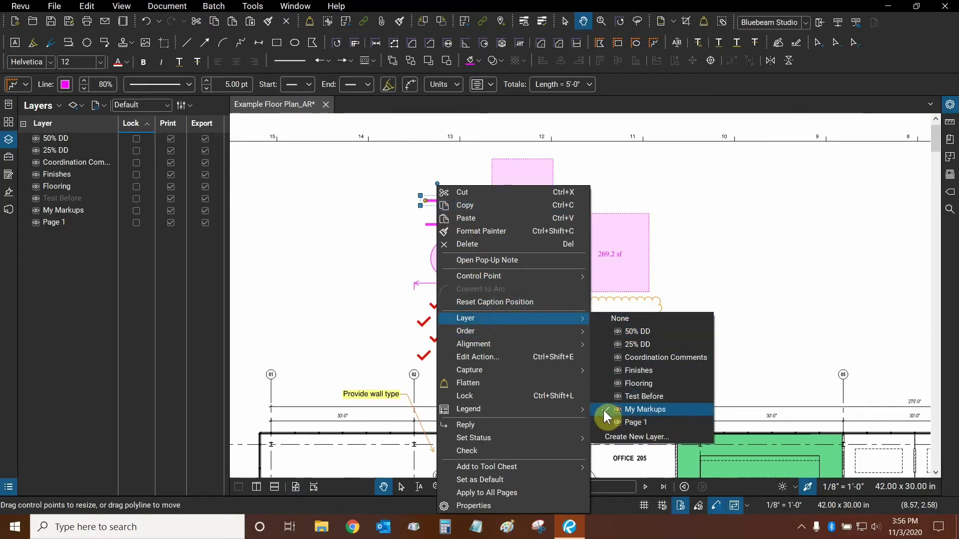
{"action": "left_click", "coordinate": [660, 396]}
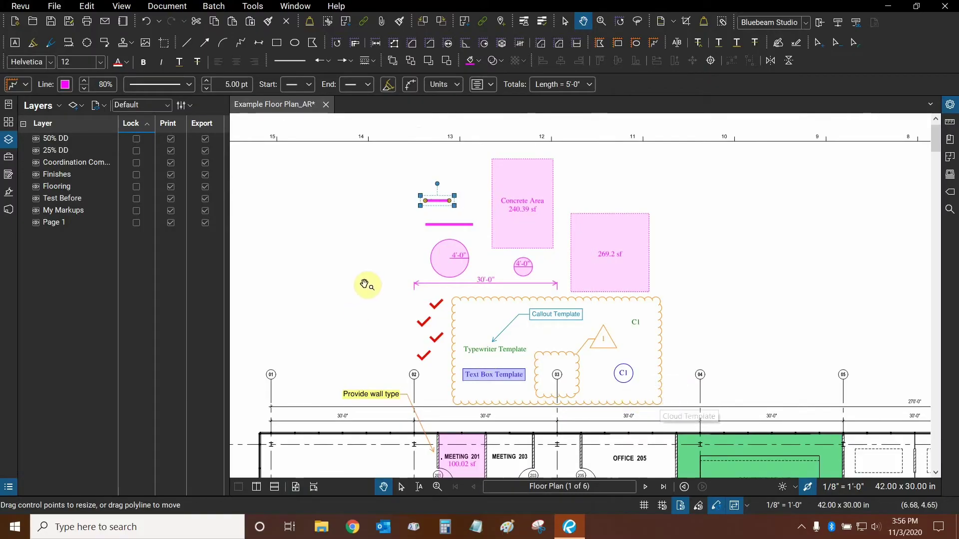
{"action": "left_click", "coordinate": [278, 251]}
{"action": "left_click", "coordinate": [36, 198]}
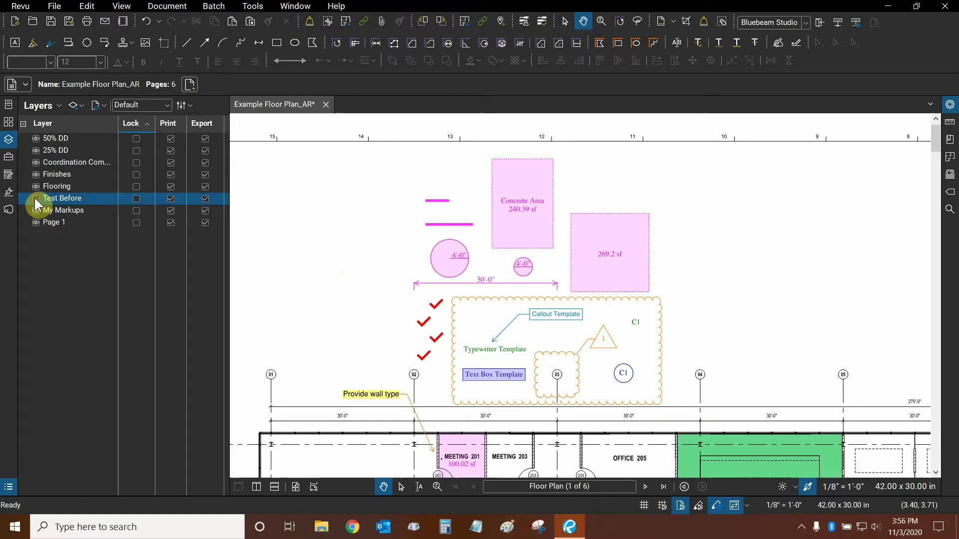
{"action": "left_click", "coordinate": [36, 199]}
{"action": "left_click", "coordinate": [438, 201]}
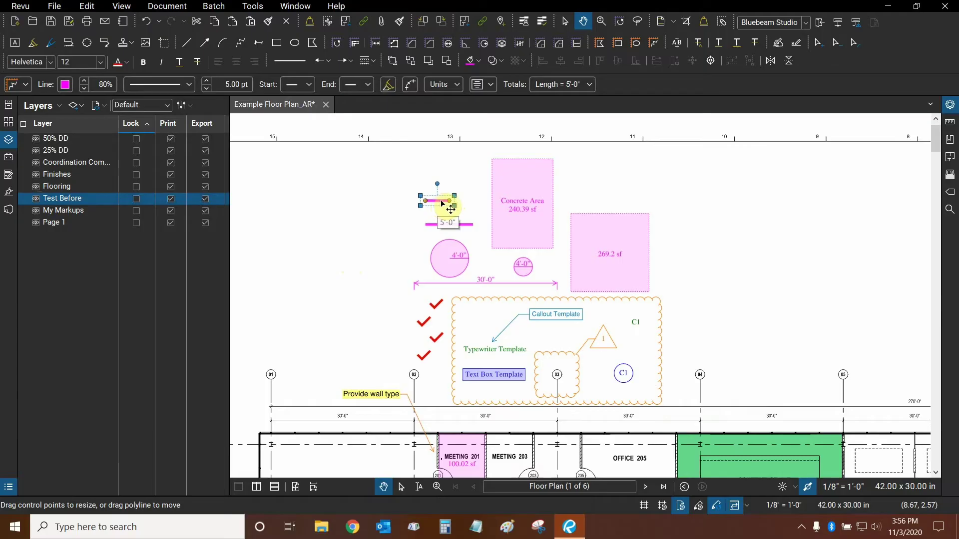
{"action": "right_click", "coordinate": [441, 200]}
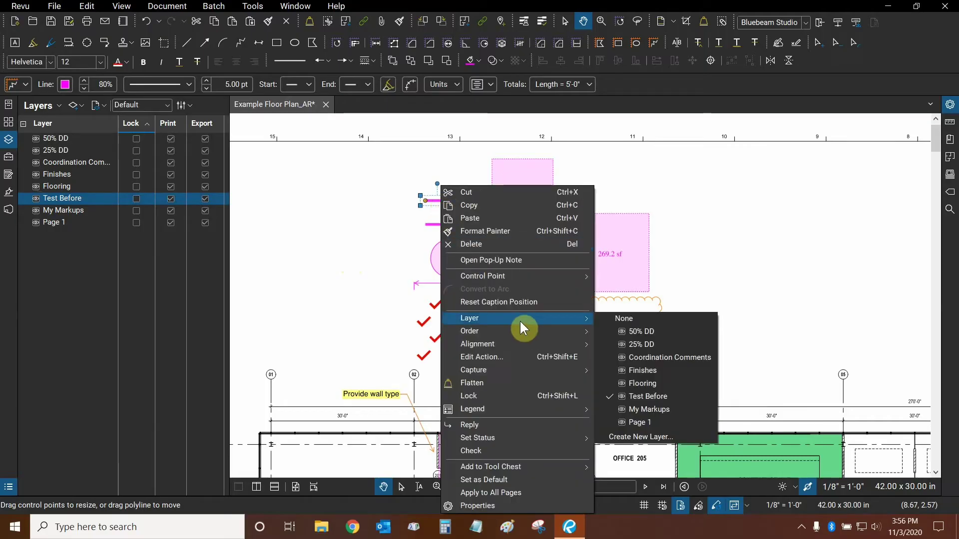
{"action": "left_click", "coordinate": [656, 410]}
{"action": "left_click", "coordinate": [393, 252]}
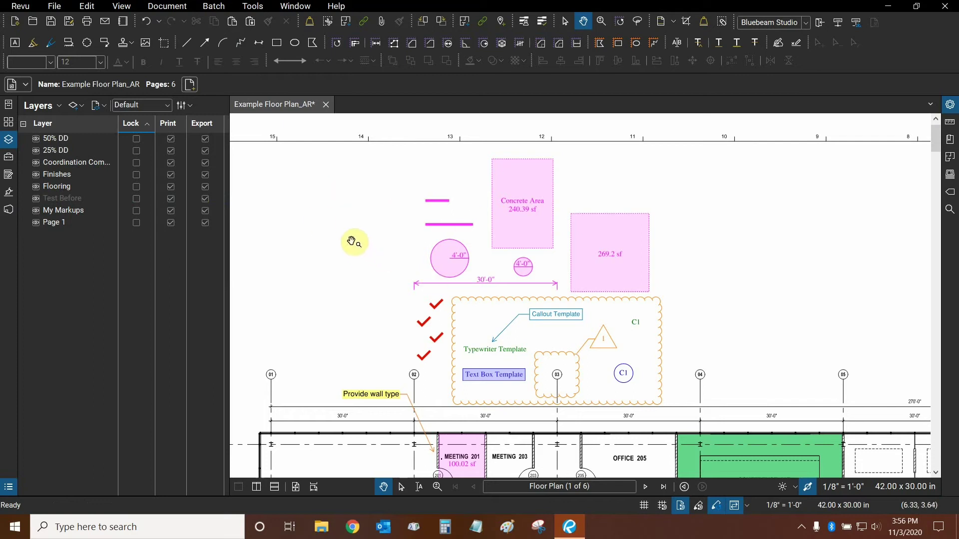
Step: Create a child layer named 'Test Child' under My Markups
{"action": "left_click", "coordinate": [60, 210]}
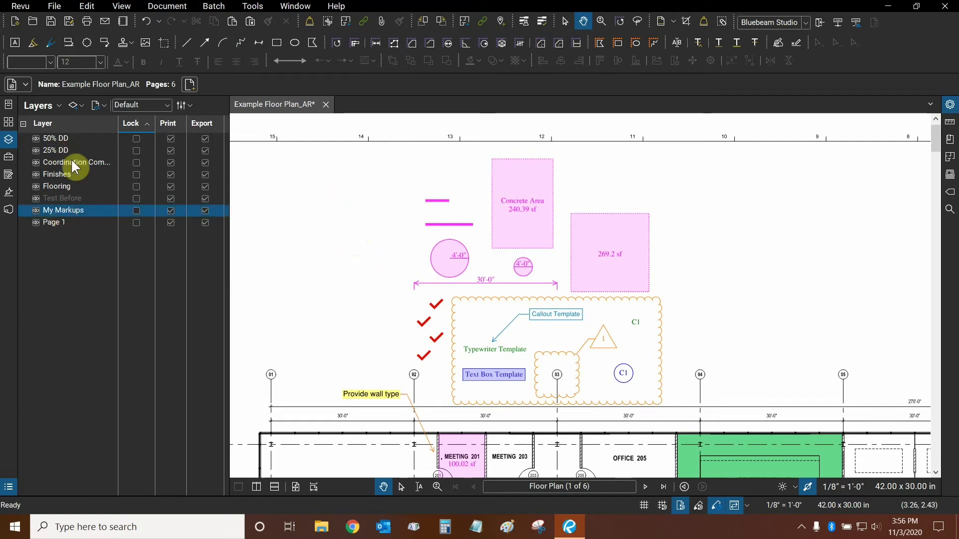
{"action": "left_click", "coordinate": [77, 107]}
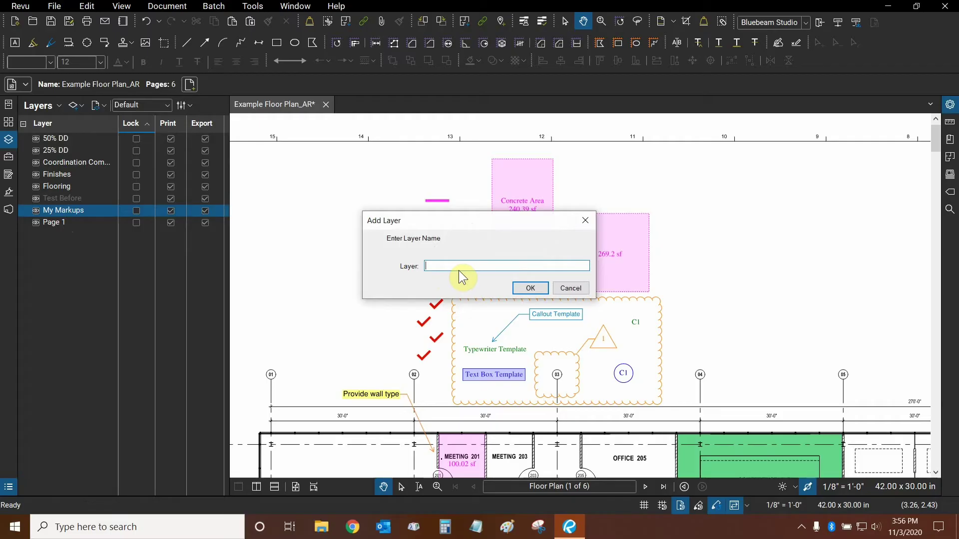
{"action": "type", "text": "Test Child"}
{"action": "left_click", "coordinate": [531, 289]}
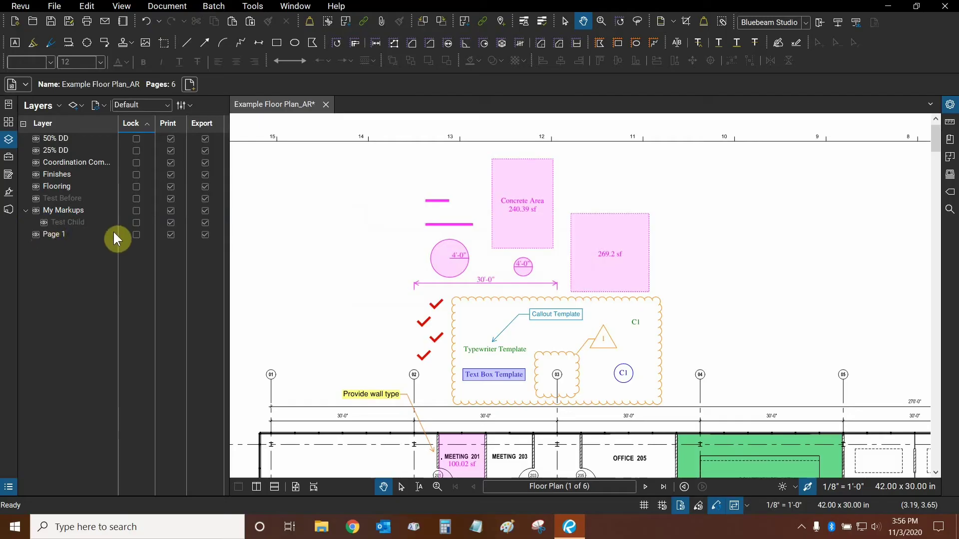
Step: Move the short magenta line markup onto the Test Child layer
{"action": "left_click", "coordinate": [73, 223]}
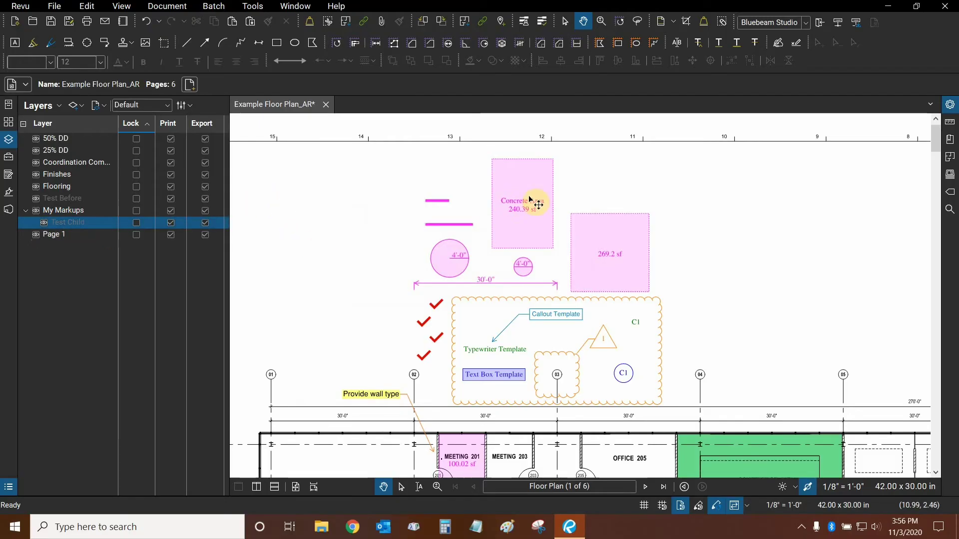
{"action": "left_click", "coordinate": [438, 202]}
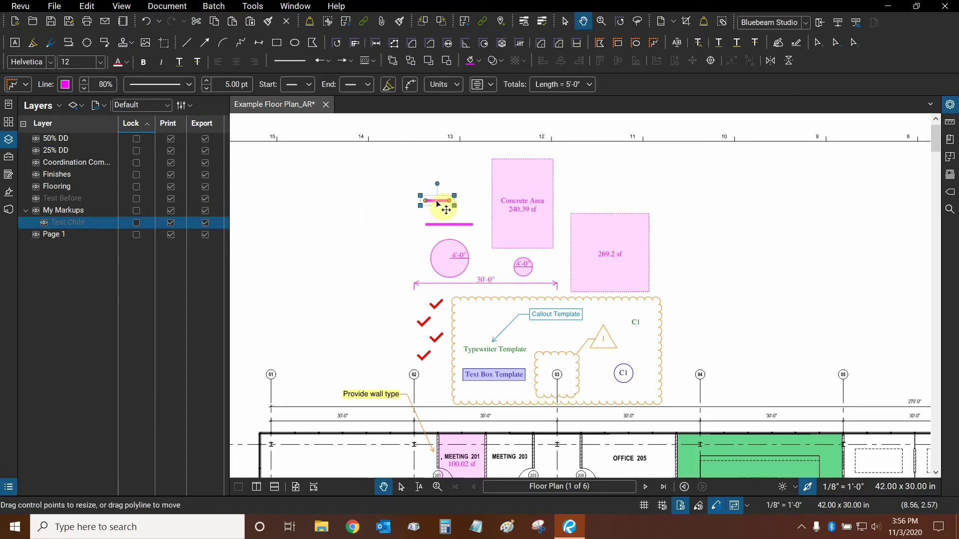
{"action": "right_click", "coordinate": [436, 200]}
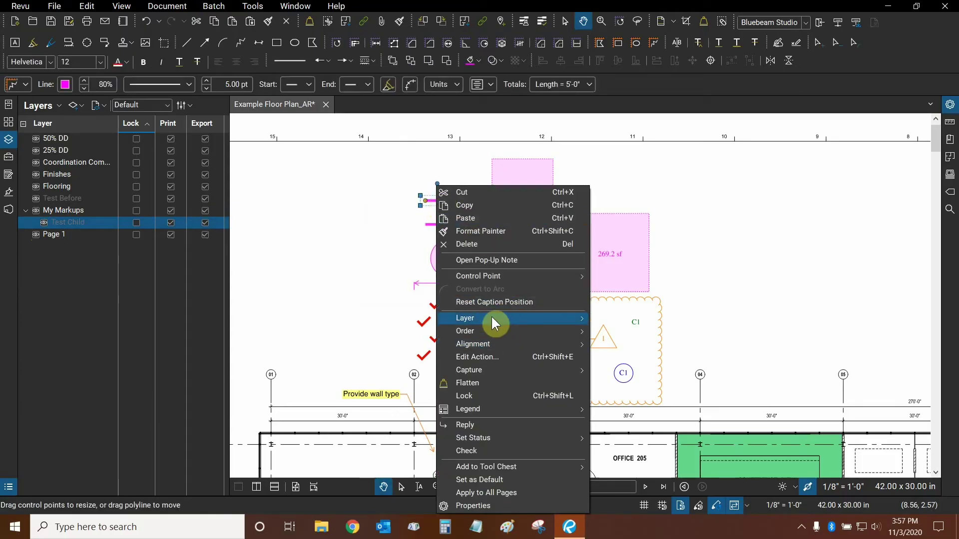
{"action": "mouse_move", "coordinate": [494, 318]}
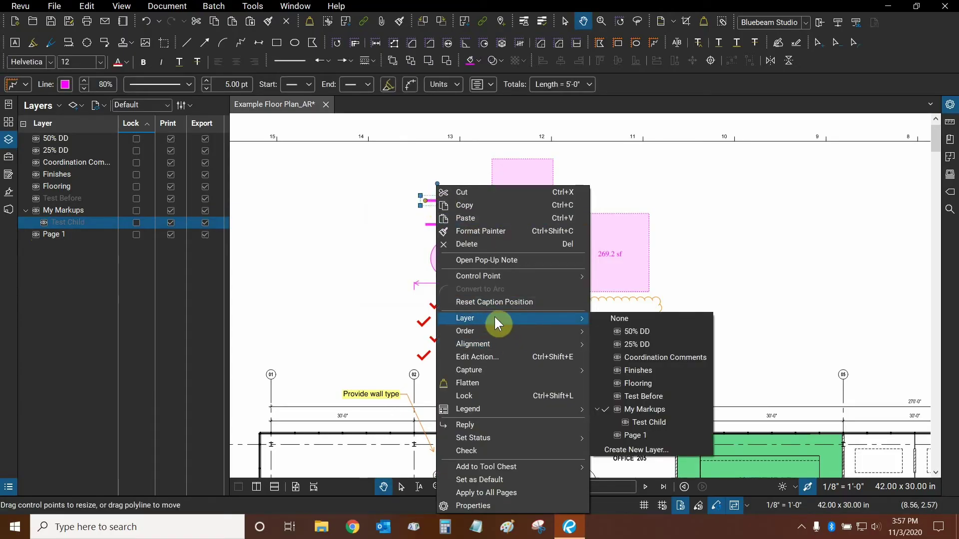
{"action": "left_click", "coordinate": [652, 421]}
{"action": "left_click", "coordinate": [327, 240]}
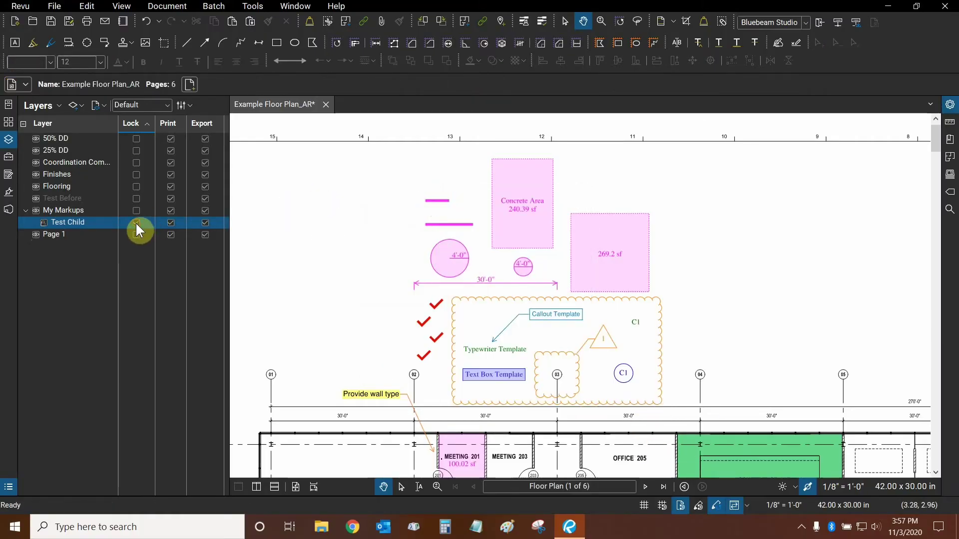
{"action": "left_click", "coordinate": [44, 222]}
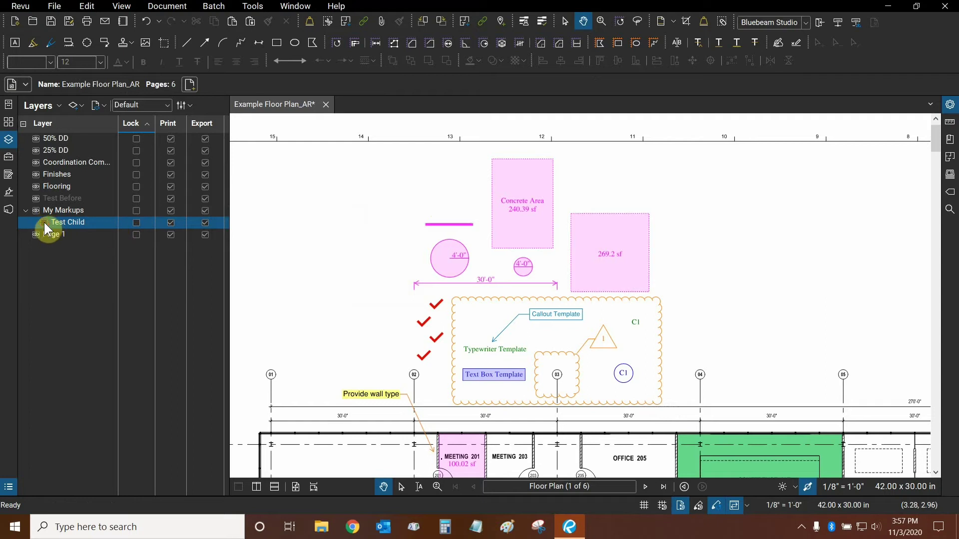
{"action": "left_click", "coordinate": [44, 222]}
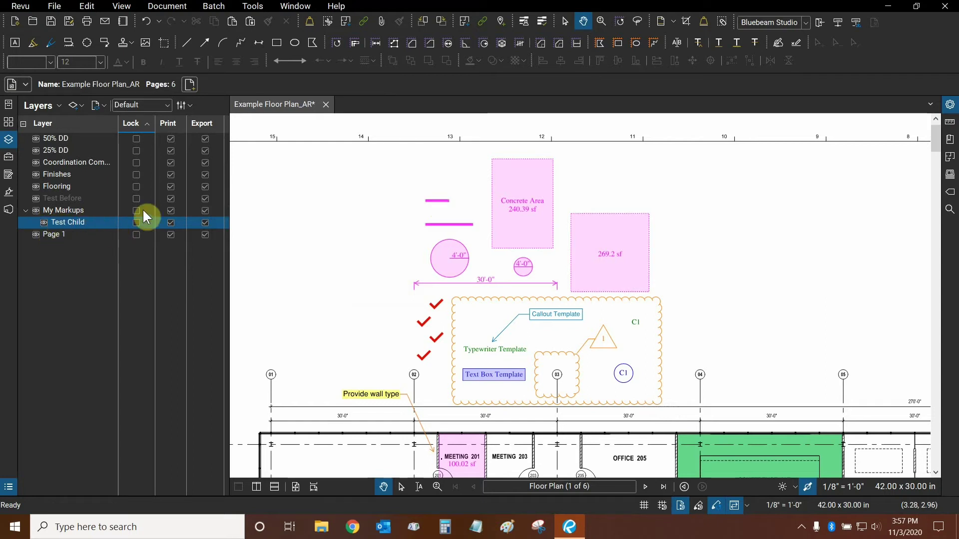
{"action": "left_click", "coordinate": [35, 210]}
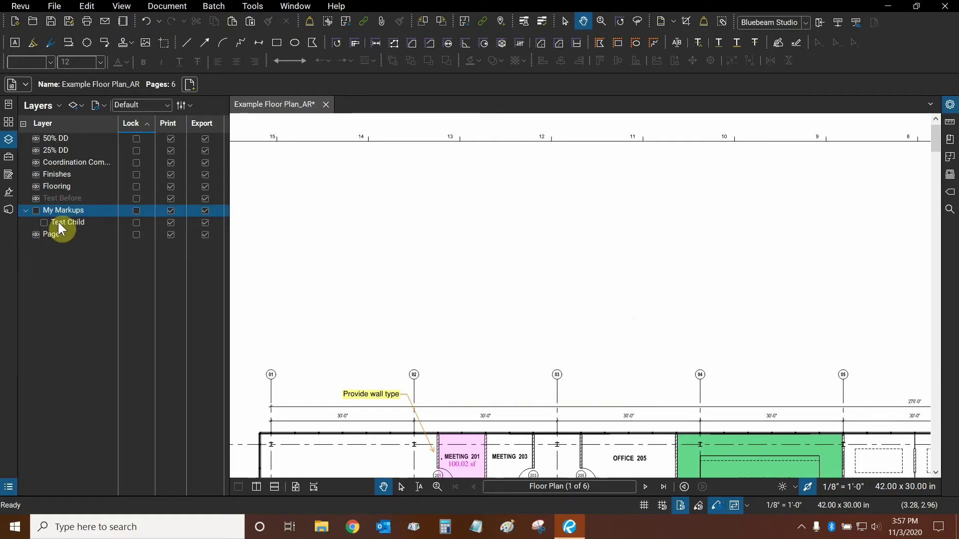
{"action": "left_click", "coordinate": [35, 210]}
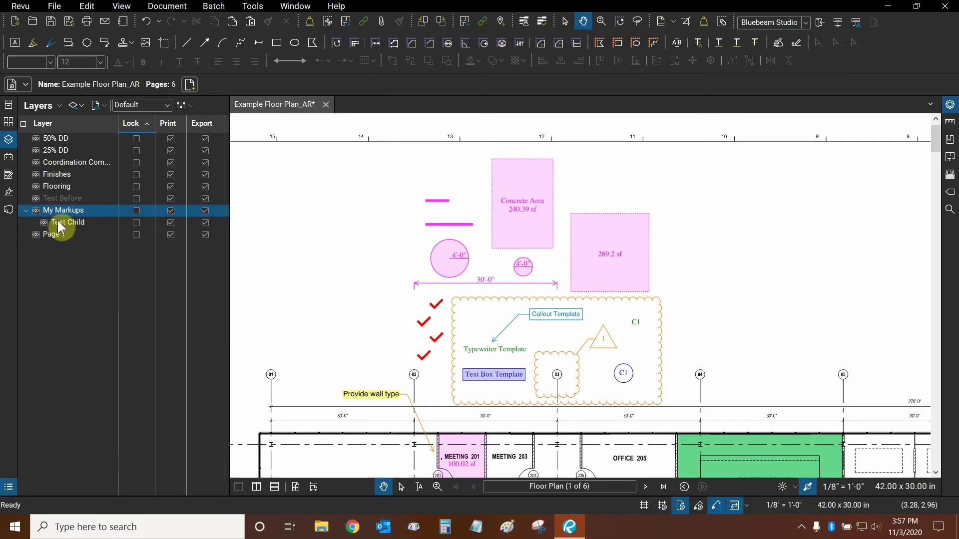
{"action": "left_click", "coordinate": [99, 109]}
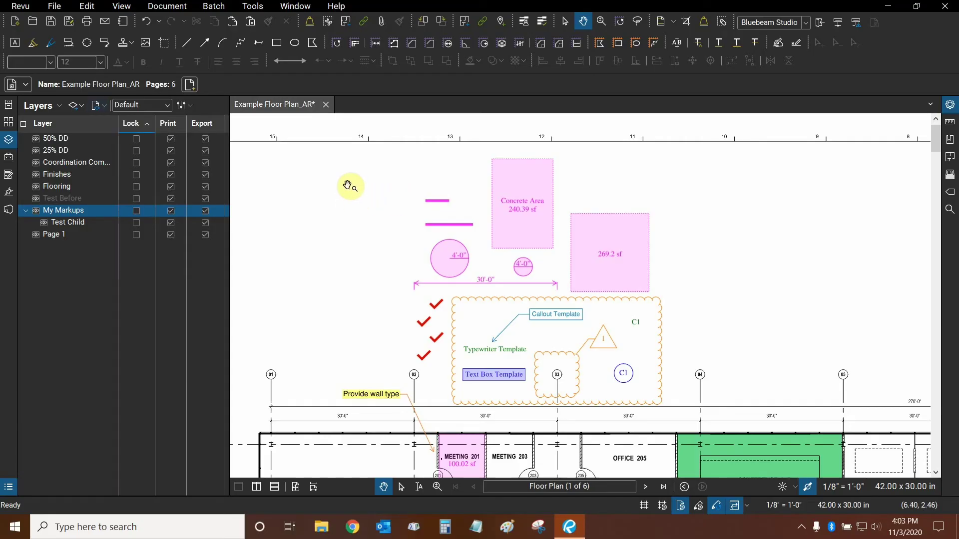
Step: Create a new layer configuration named 'Config Test' alongside Default
{"action": "left_click", "coordinate": [155, 107]}
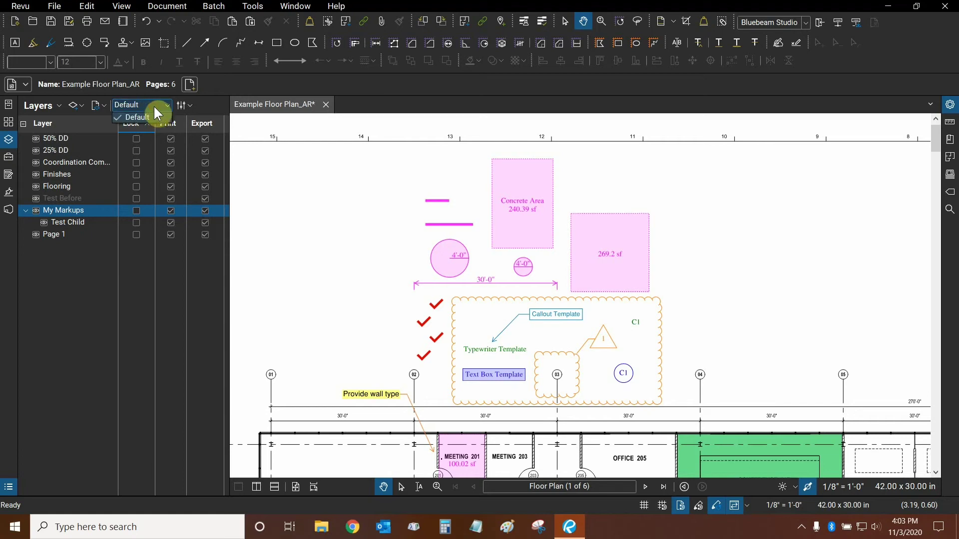
{"action": "left_click", "coordinate": [206, 111]}
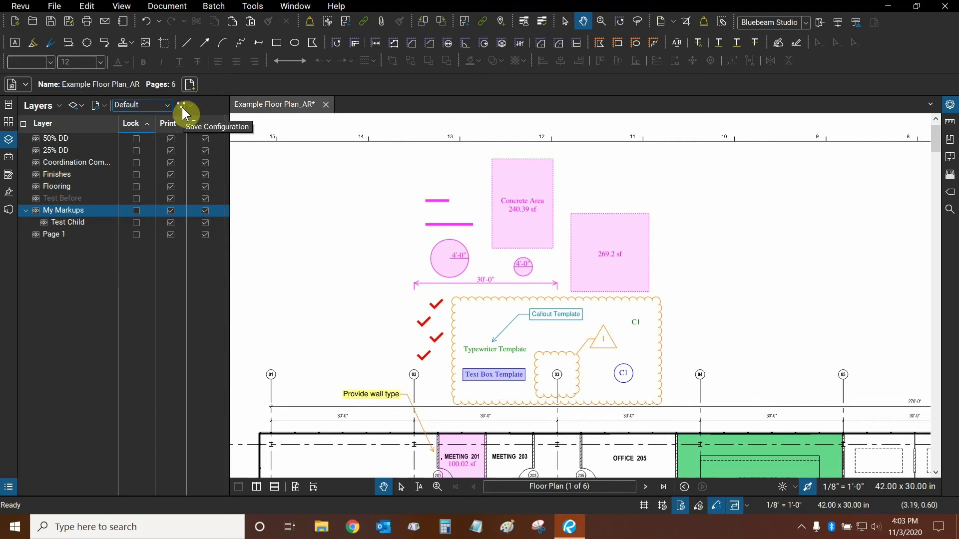
{"action": "left_click", "coordinate": [182, 106]}
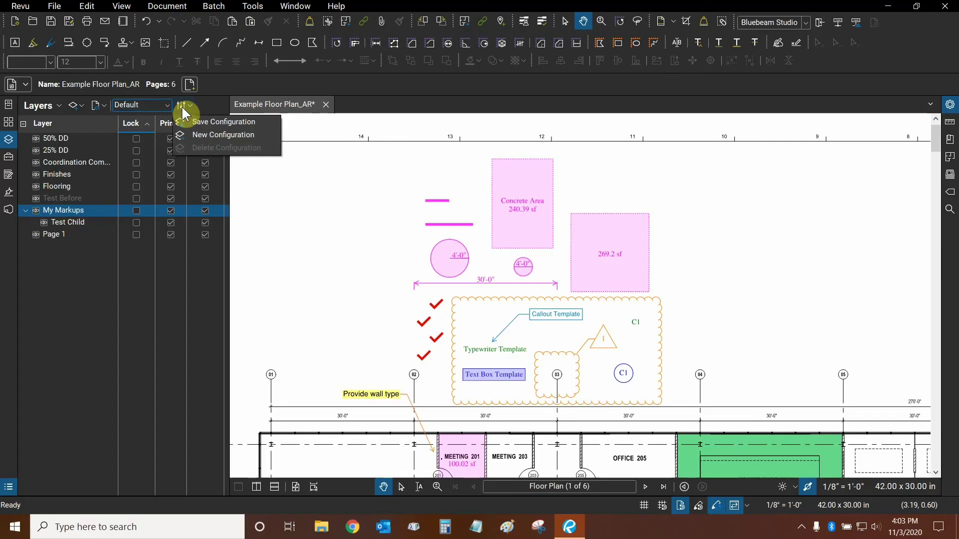
{"action": "left_click", "coordinate": [202, 136]}
{"action": "type", "text": "Con"}
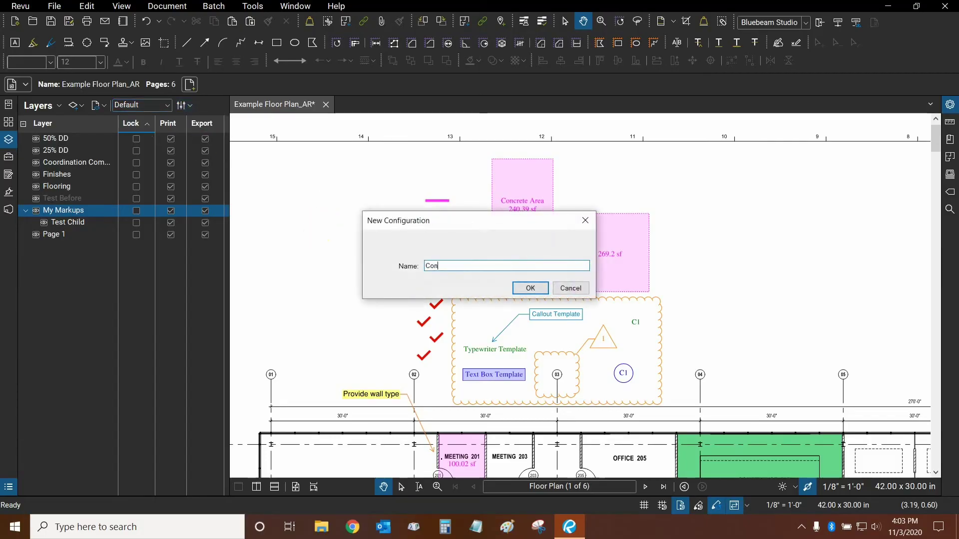
{"action": "type", "text": "fig Test"}
{"action": "left_click", "coordinate": [530, 288]}
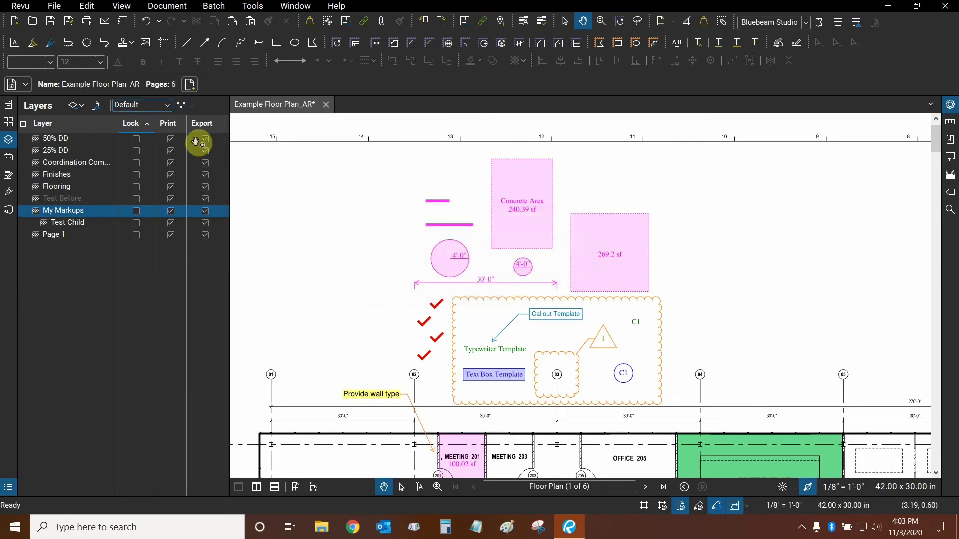
{"action": "left_click", "coordinate": [165, 106]}
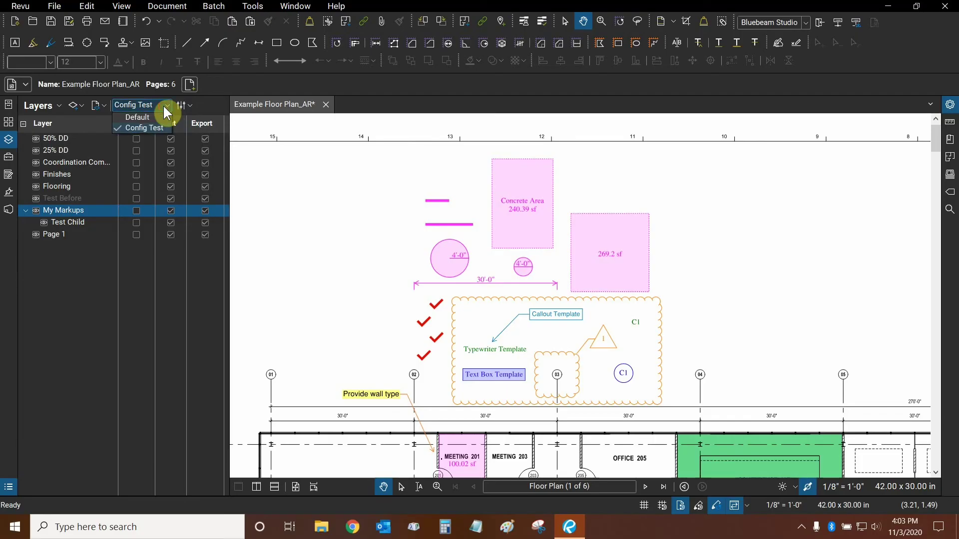
Step: With Config Test active, lock 50% DD and My Markups and hide 25% DD
{"action": "left_click", "coordinate": [149, 128]}
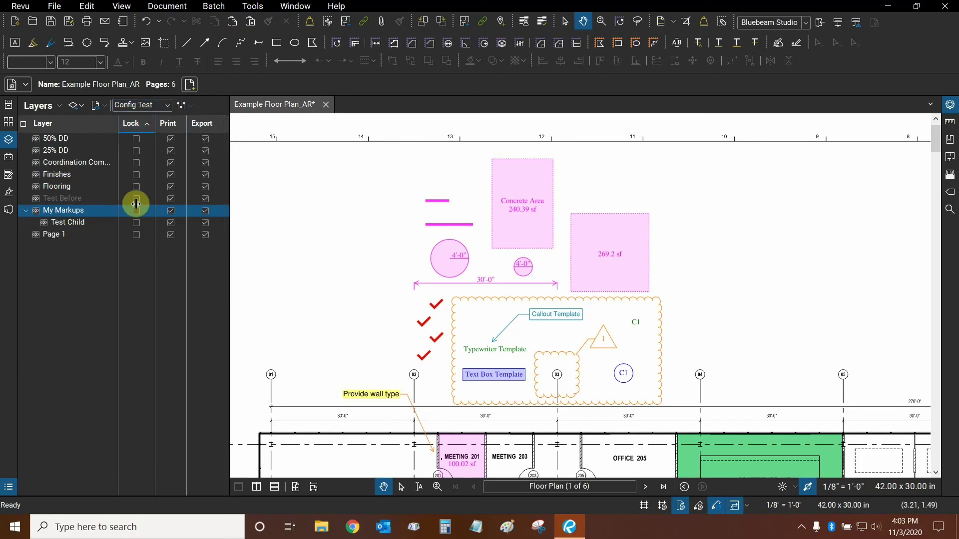
{"action": "left_click", "coordinate": [135, 139]}
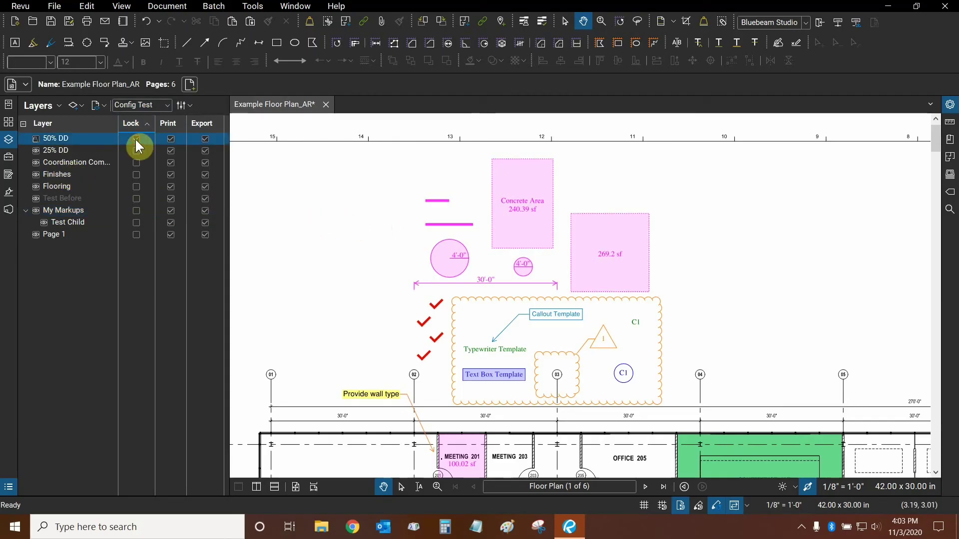
{"action": "left_click", "coordinate": [137, 210]}
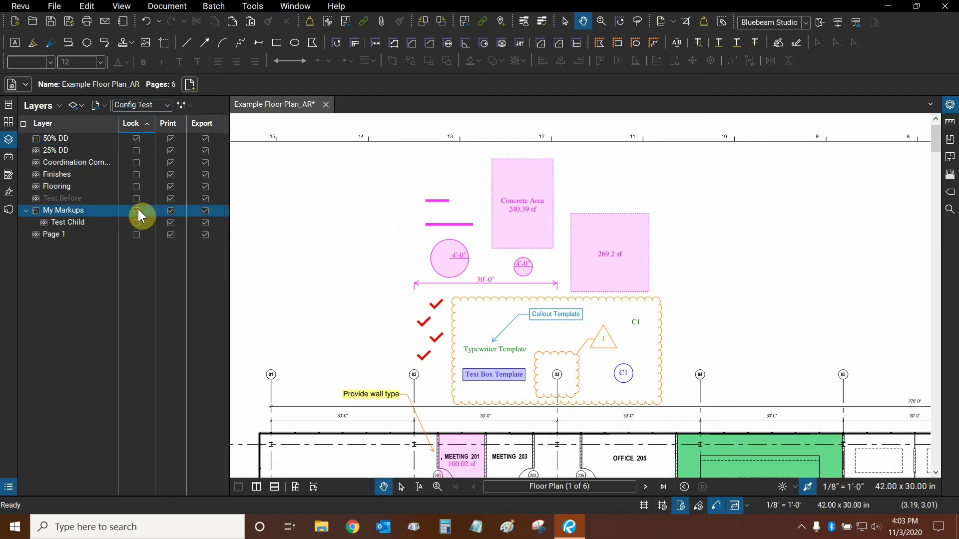
{"action": "left_click", "coordinate": [36, 151]}
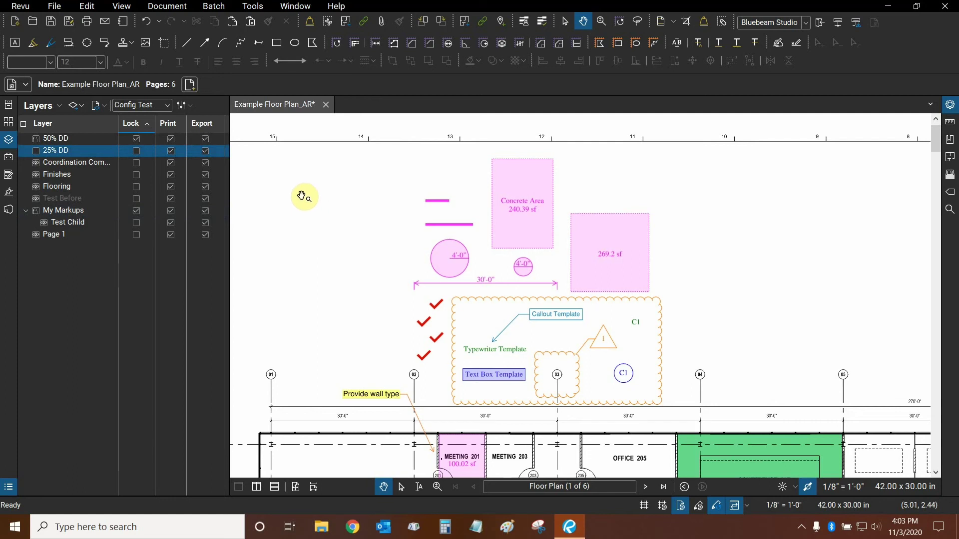
Step: Save these layer settings into Config Test, then switch to the Default configuration
{"action": "left_click", "coordinate": [184, 107]}
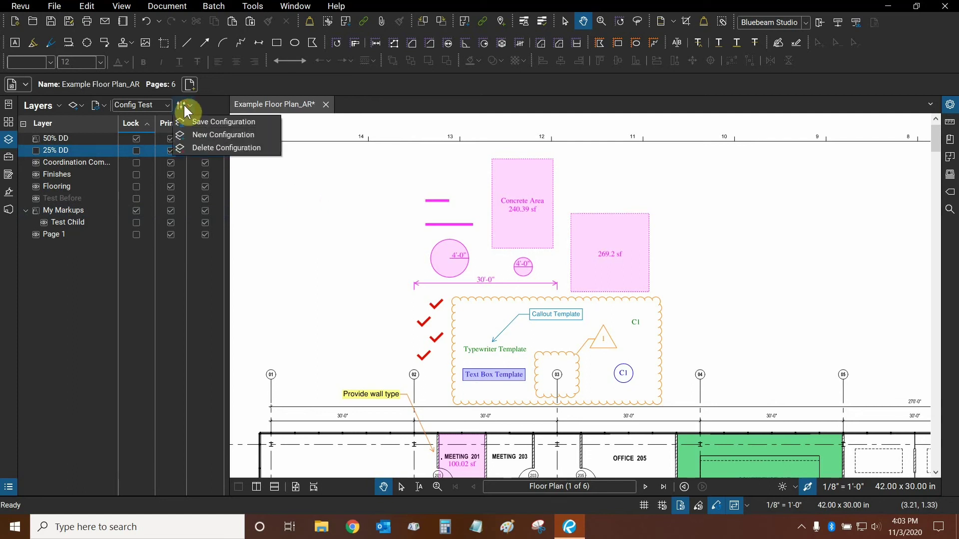
{"action": "left_click", "coordinate": [201, 125]}
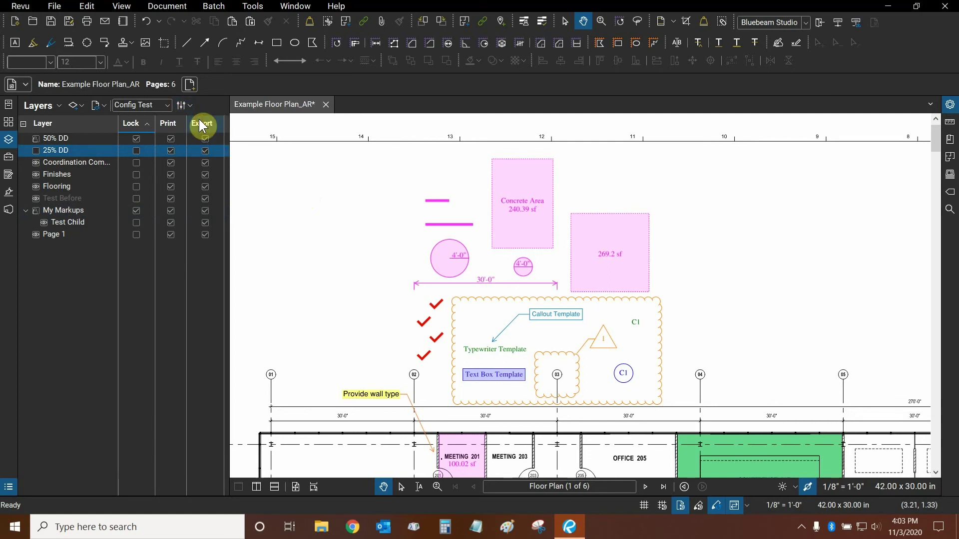
{"action": "left_click", "coordinate": [149, 105]}
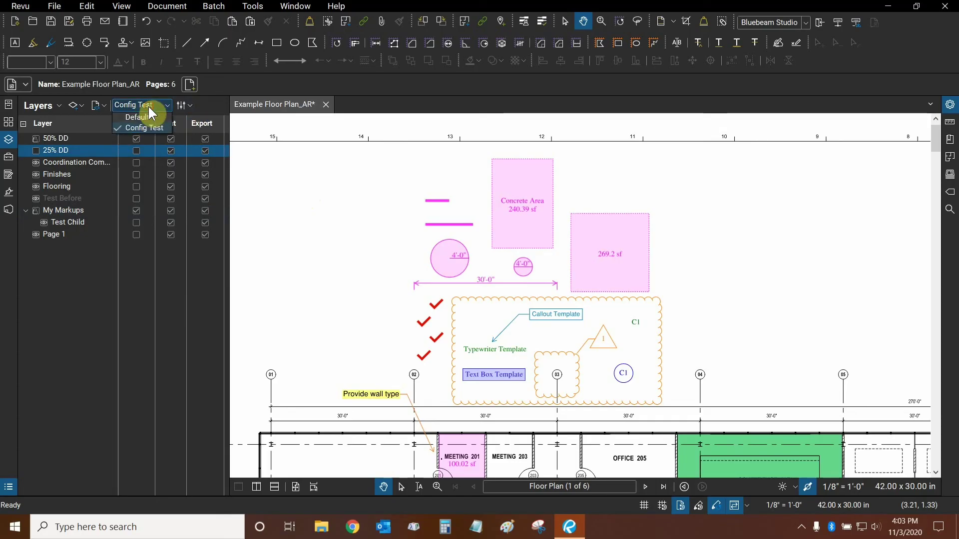
{"action": "left_click", "coordinate": [139, 118]}
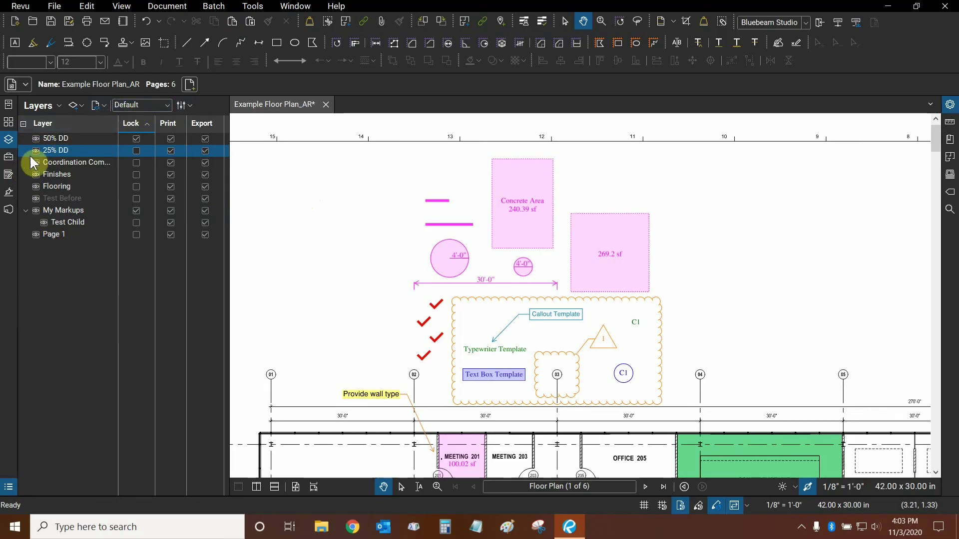
Step: Switch back to Config Test and close its configuration options without deleting anything
{"action": "left_click", "coordinate": [153, 105]}
{"action": "left_click", "coordinate": [143, 129]}
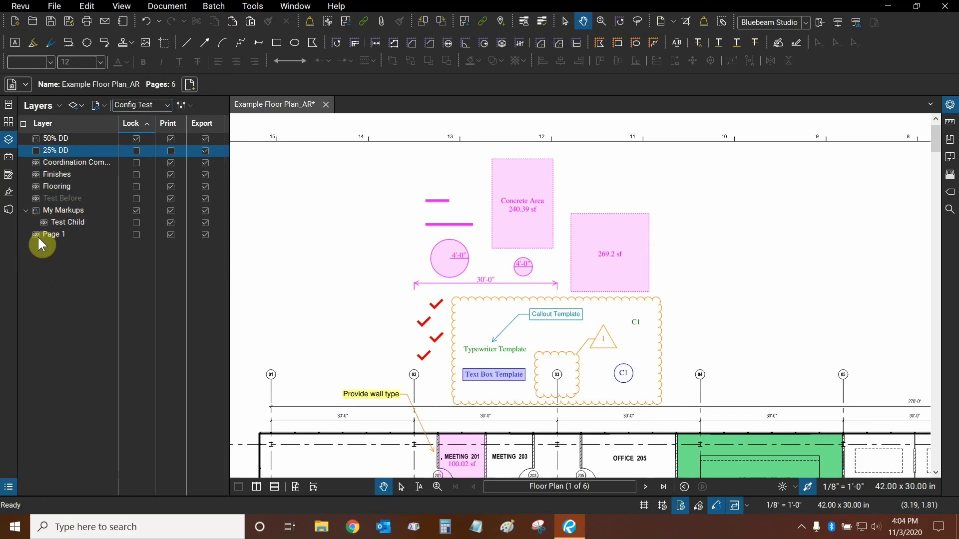
{"action": "left_click", "coordinate": [187, 108]}
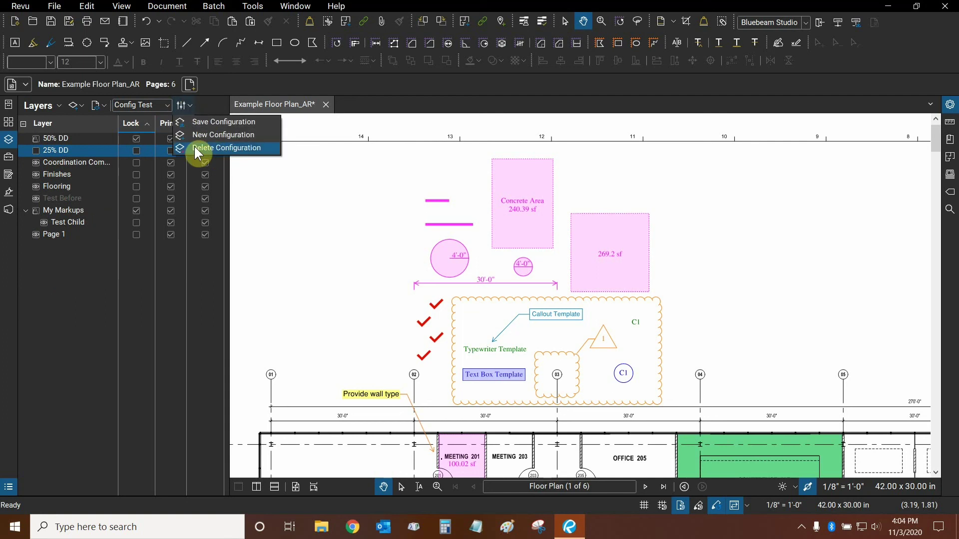
{"action": "left_click", "coordinate": [356, 193]}
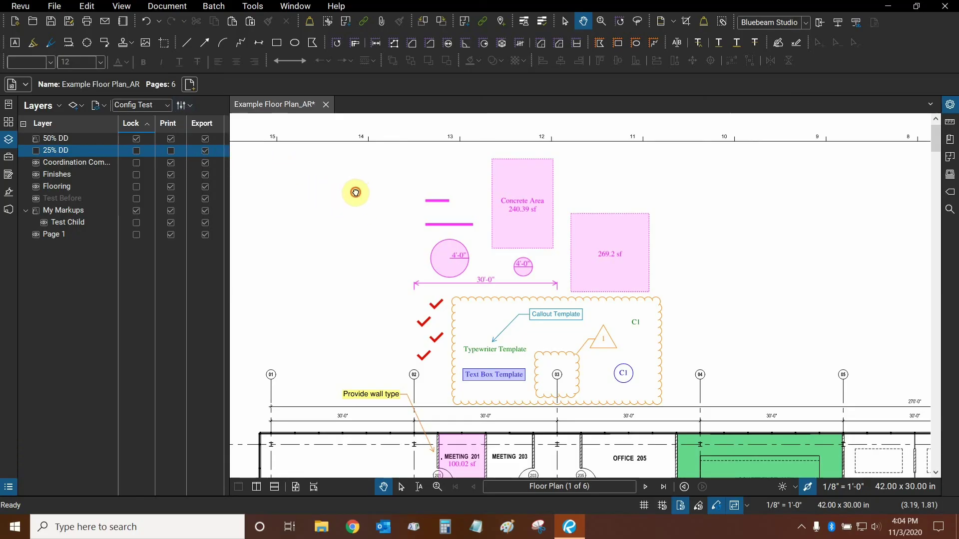